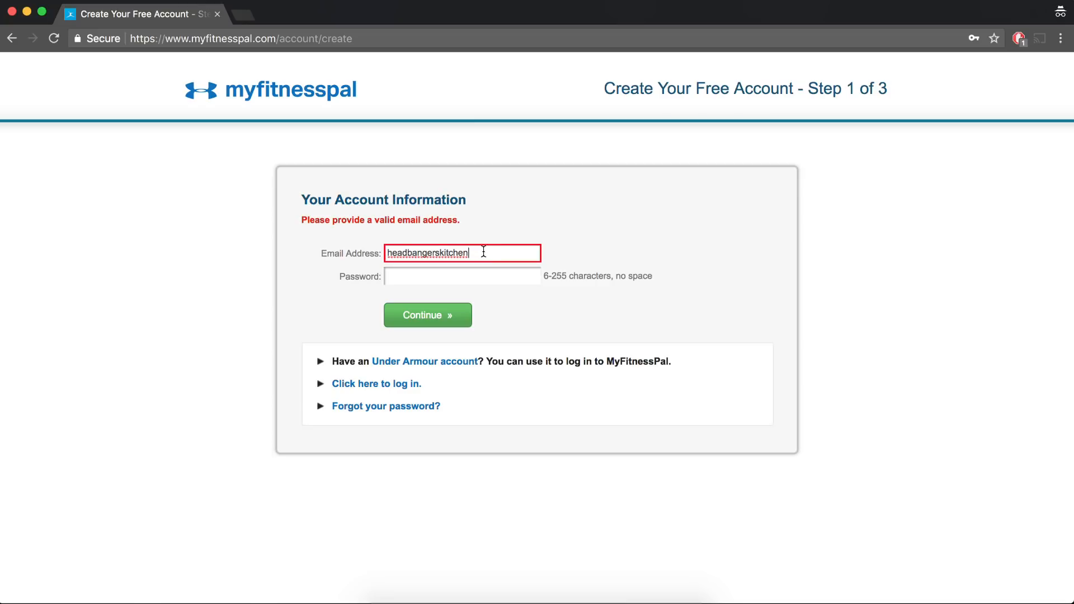
- Complete the account e-mail address, enter the account password, and continue to the profile form
type("@gmail.com")
key("Tab")
type("••••••••")
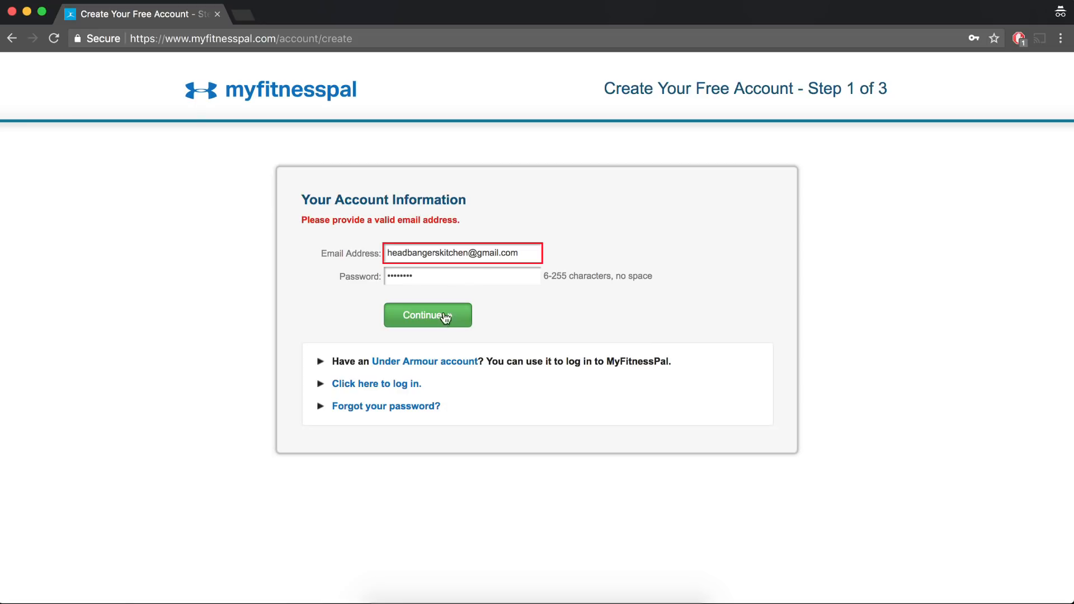
left_click(440, 323)
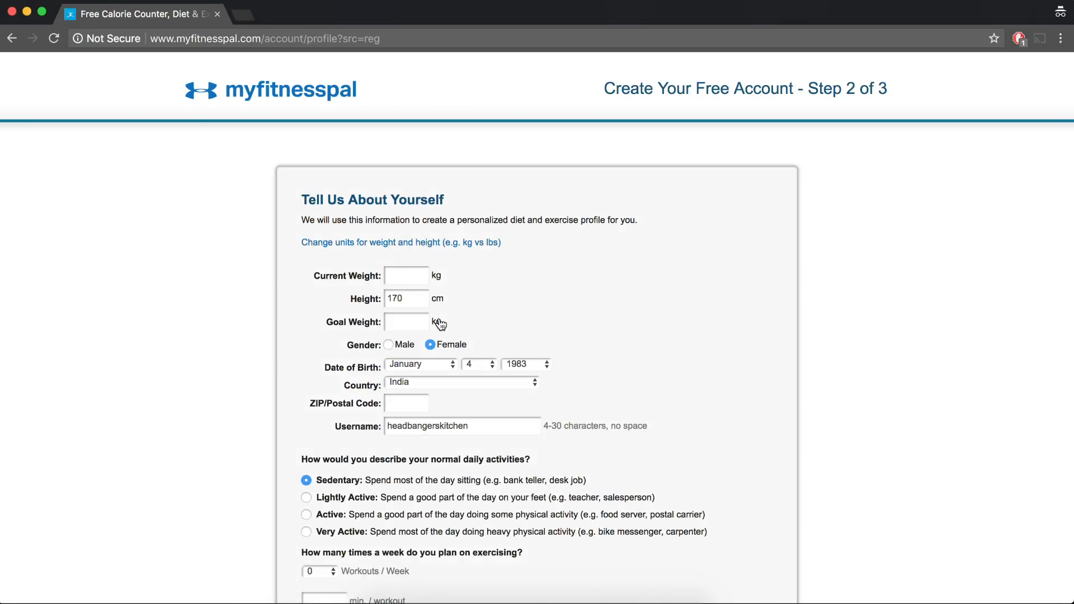
- Set the current weight to 66 kg in the profile form
scroll(403, 272, "down", 2)
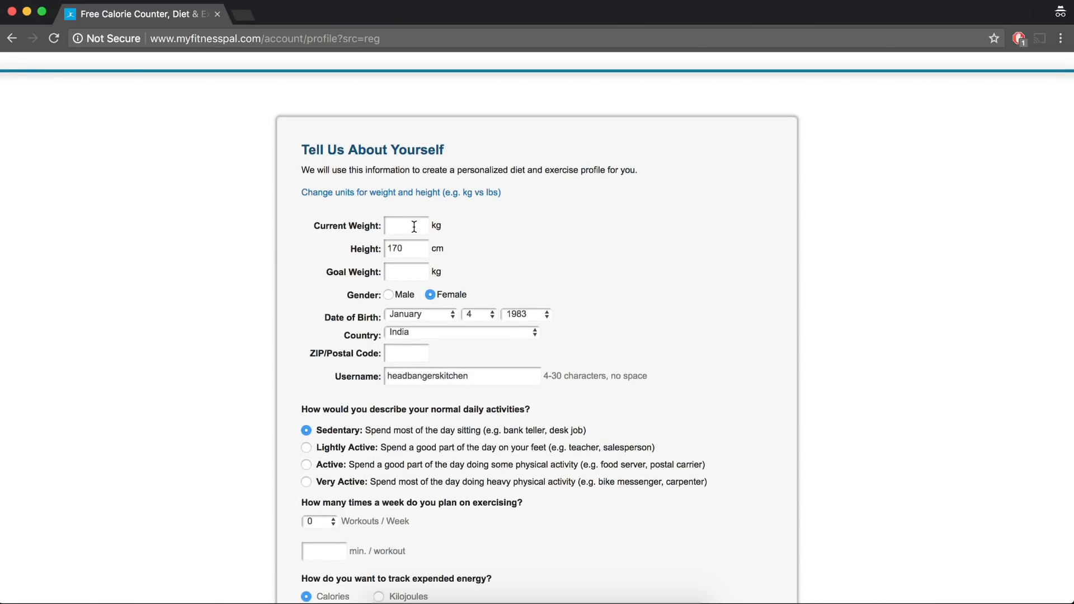
type("66")
- Search Google in a new browser tab for the conversion 5 ft 6" in cm
left_click(242, 15)
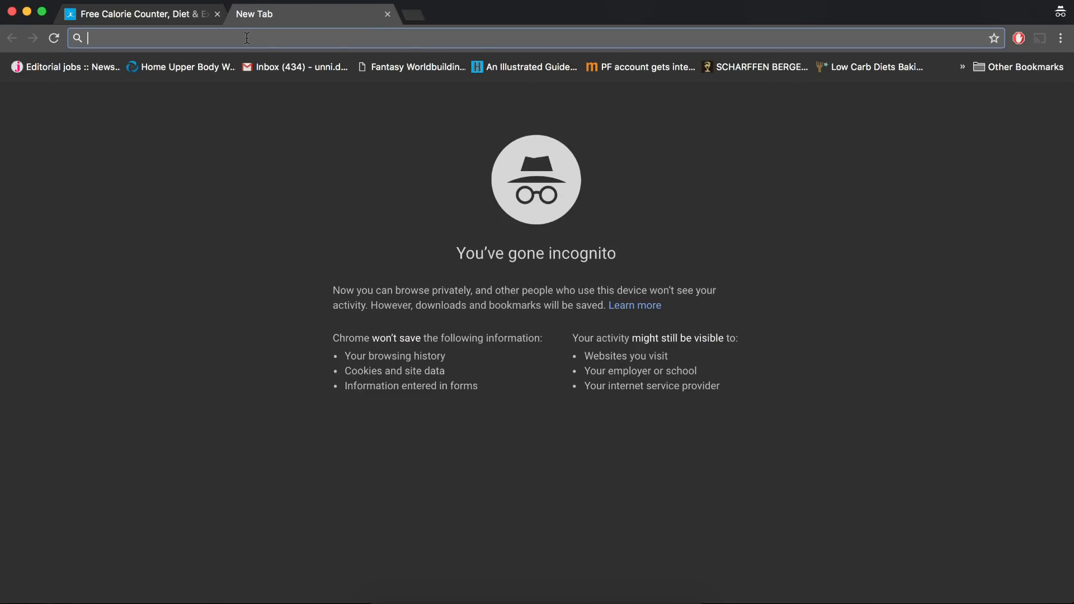
type("5 ft")
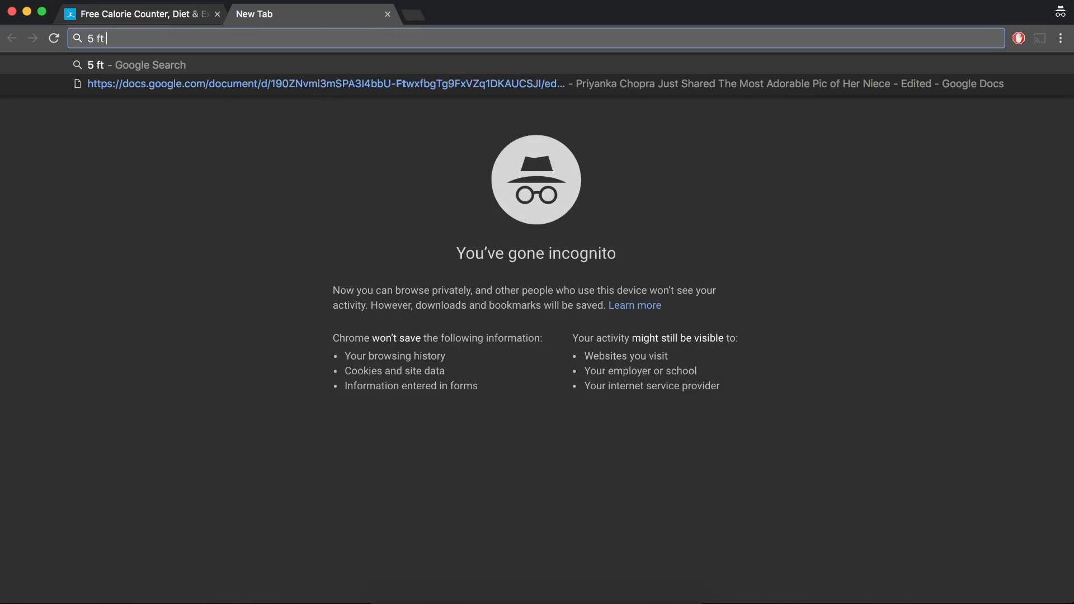
type(" 6\" in")
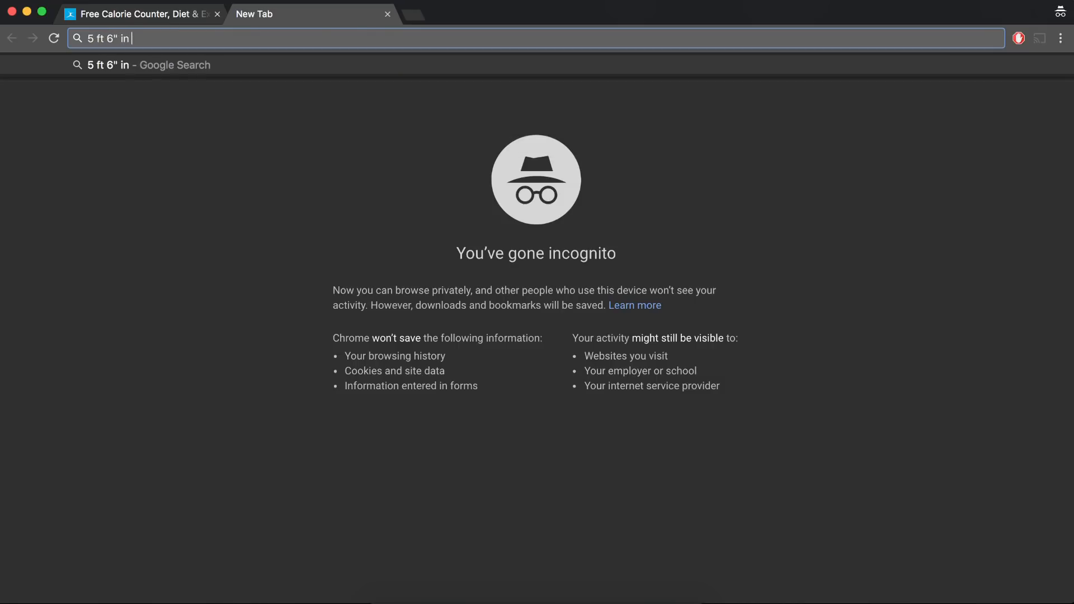
type(" cm")
key("Return")
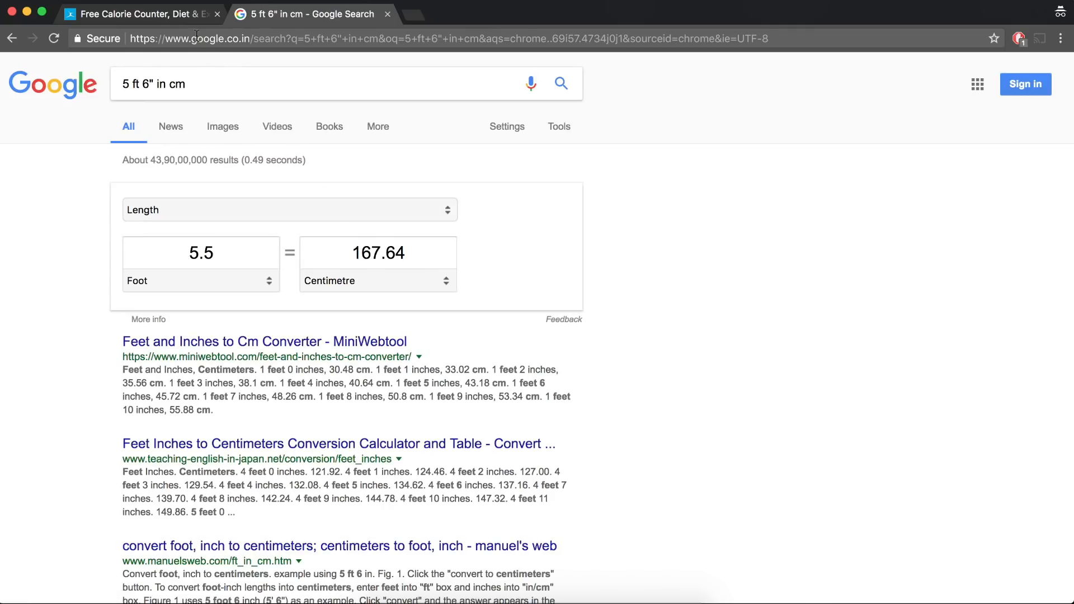
- Return to the MyFitnessPal profile form and set the height to 167.6 cm and the goal weight to 63 kg
left_click(191, 17)
double_click(408, 246)
type("167")
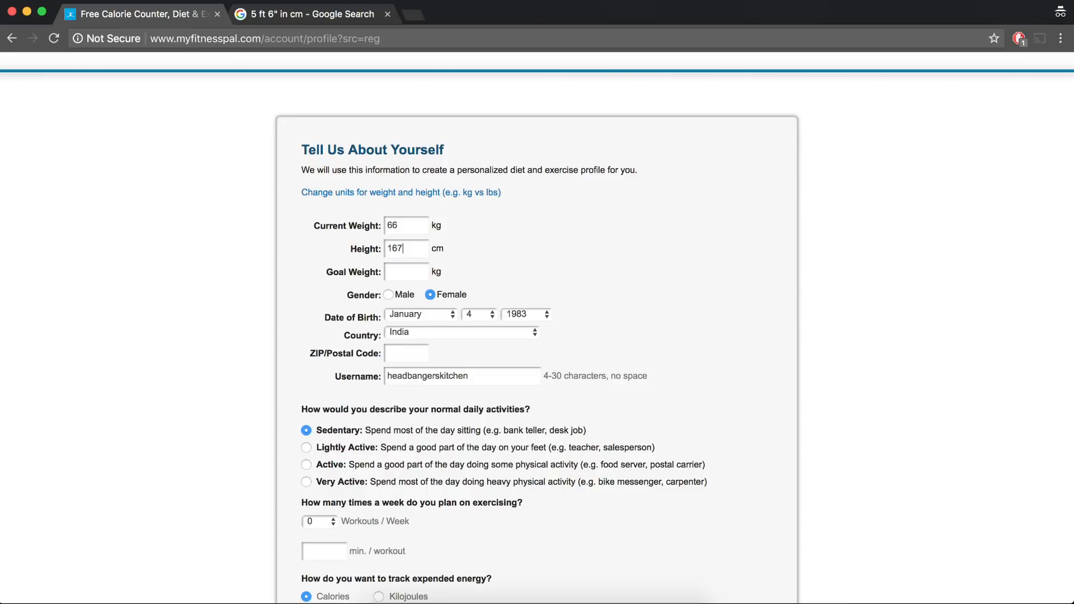
type(".6")
left_click(403, 274)
type("63")
- Choose Male as the gender and select the month, day and year of the date of birth
left_click(389, 296)
left_click(415, 313)
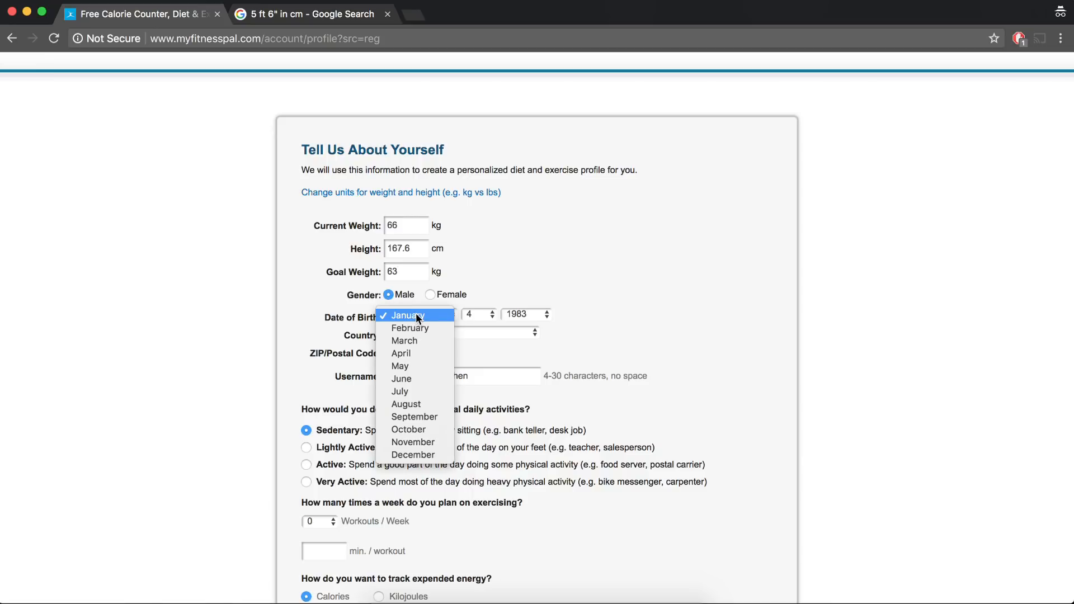
left_click(415, 379)
left_click(484, 315)
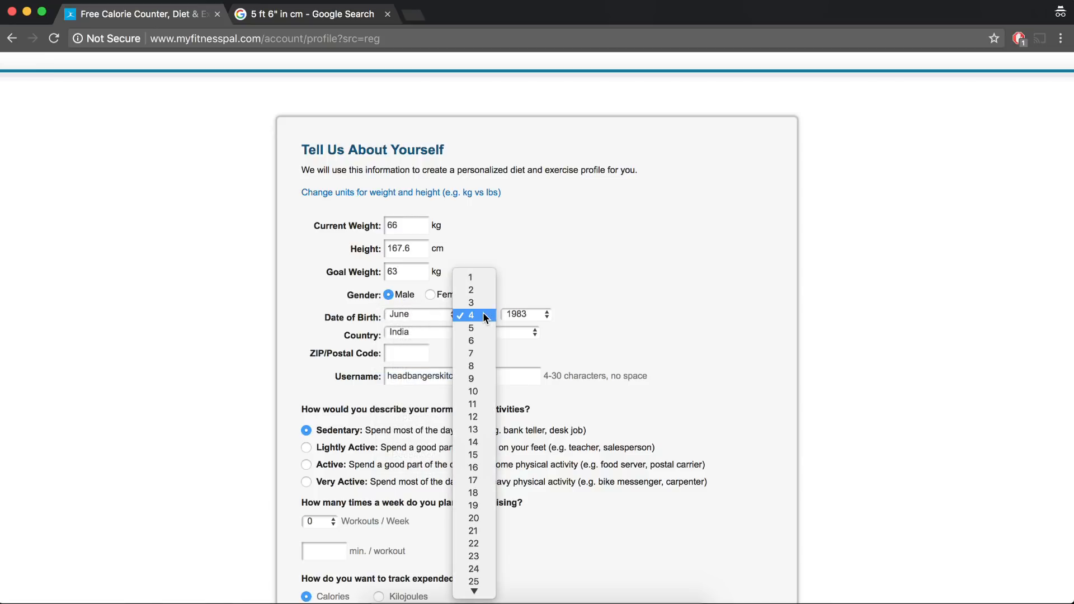
left_click(481, 504)
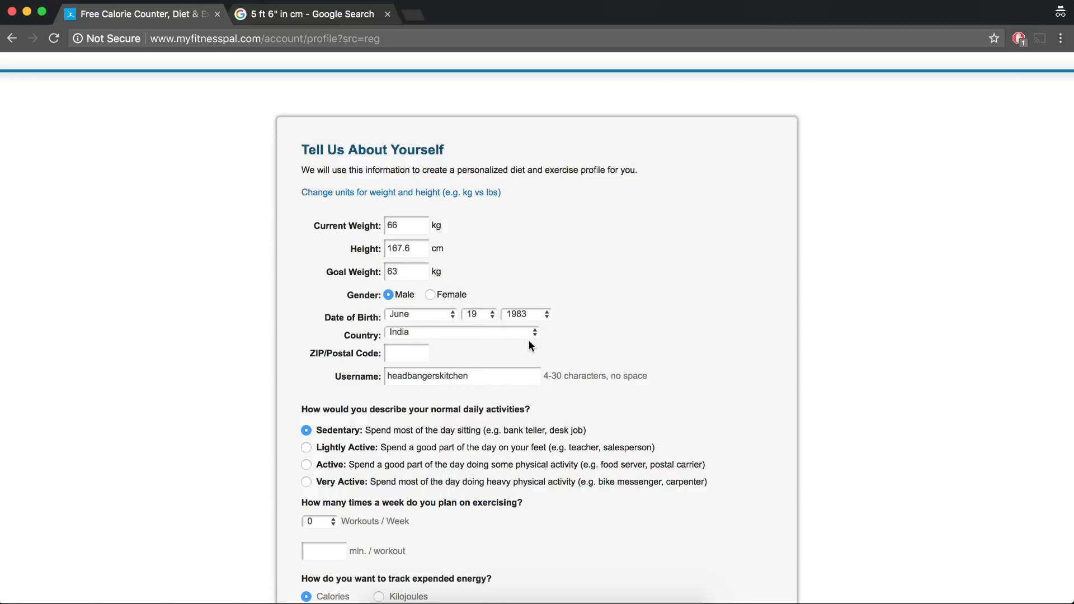
left_click(532, 314)
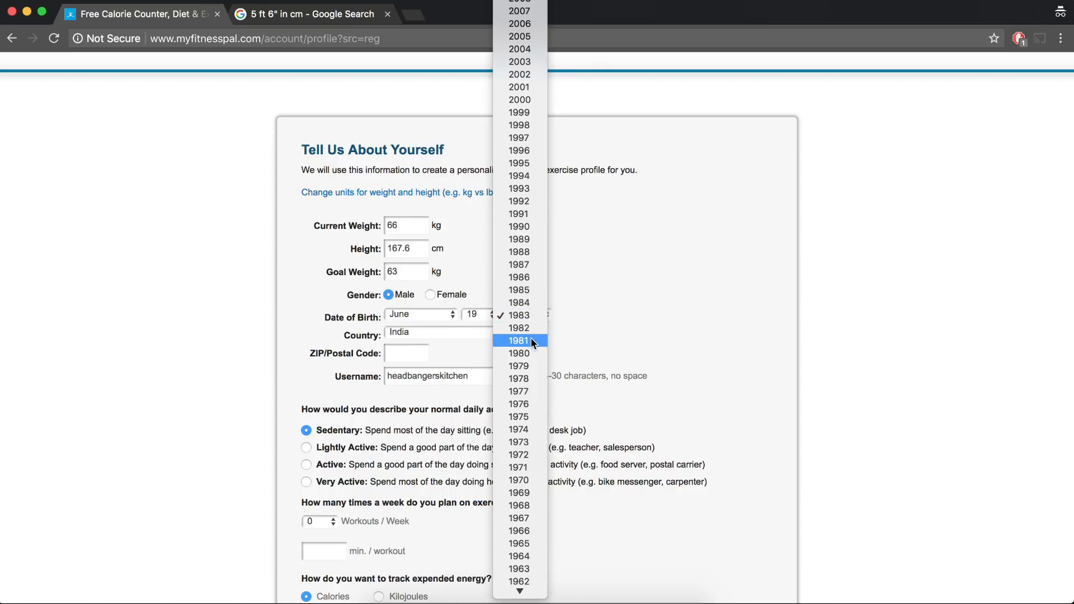
left_click(532, 328)
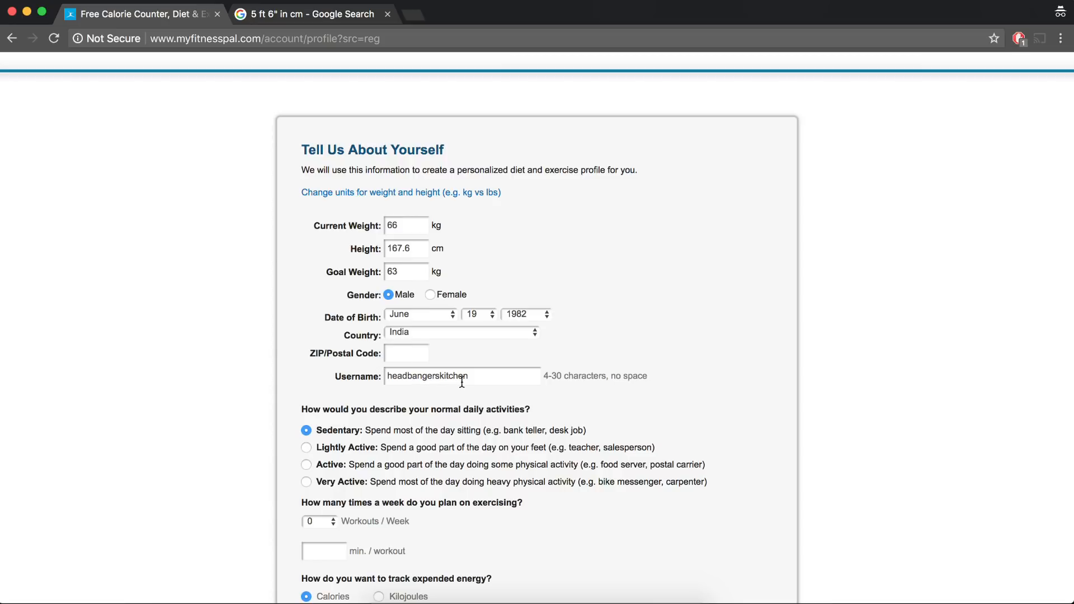
- Keep the goal at Lose .5 kilograms per week, opt out of the news and offers e-mails, and save the profile
scroll(481, 407, "down", 4)
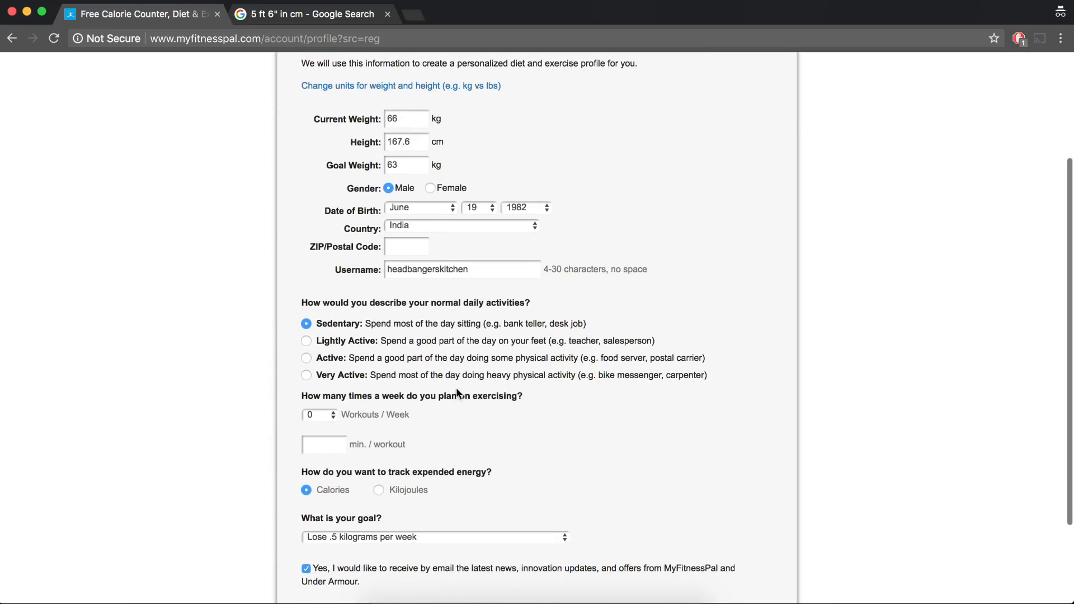
scroll(441, 391, "down", 4)
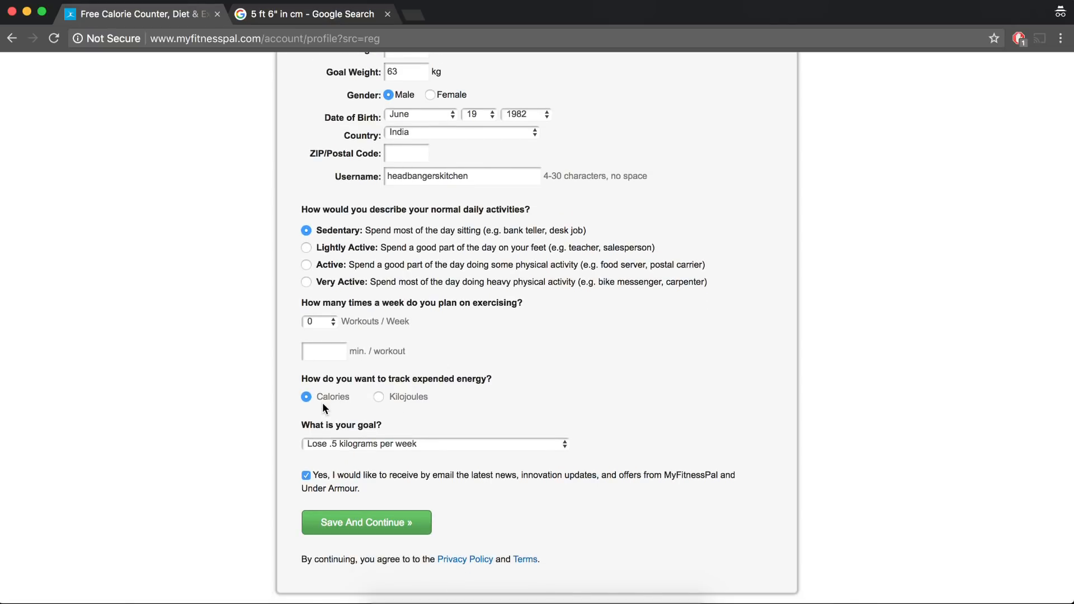
scroll(492, 359, "down", 1)
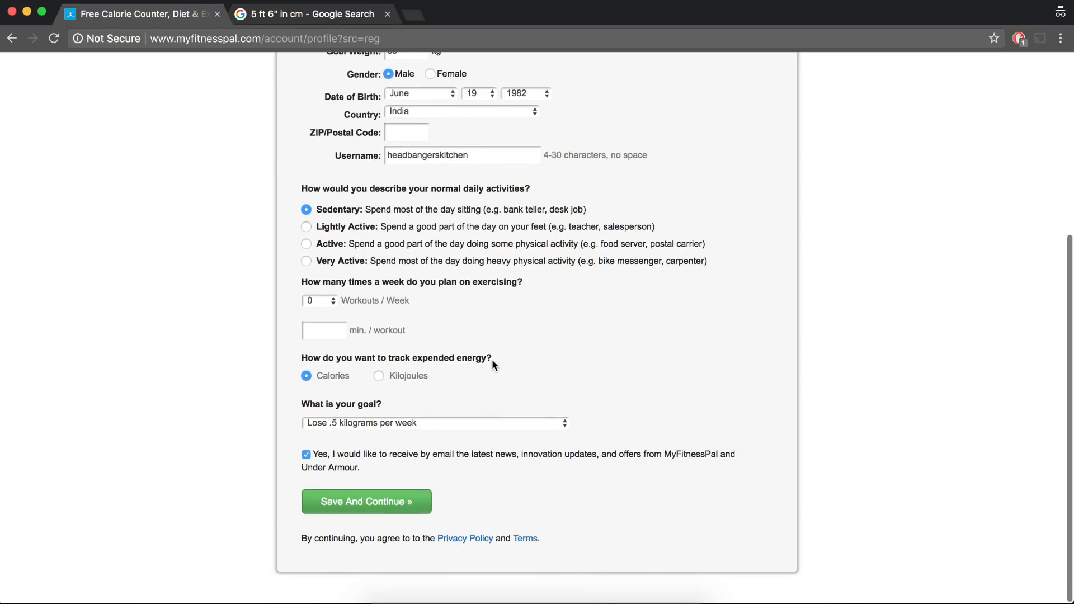
left_click(479, 423)
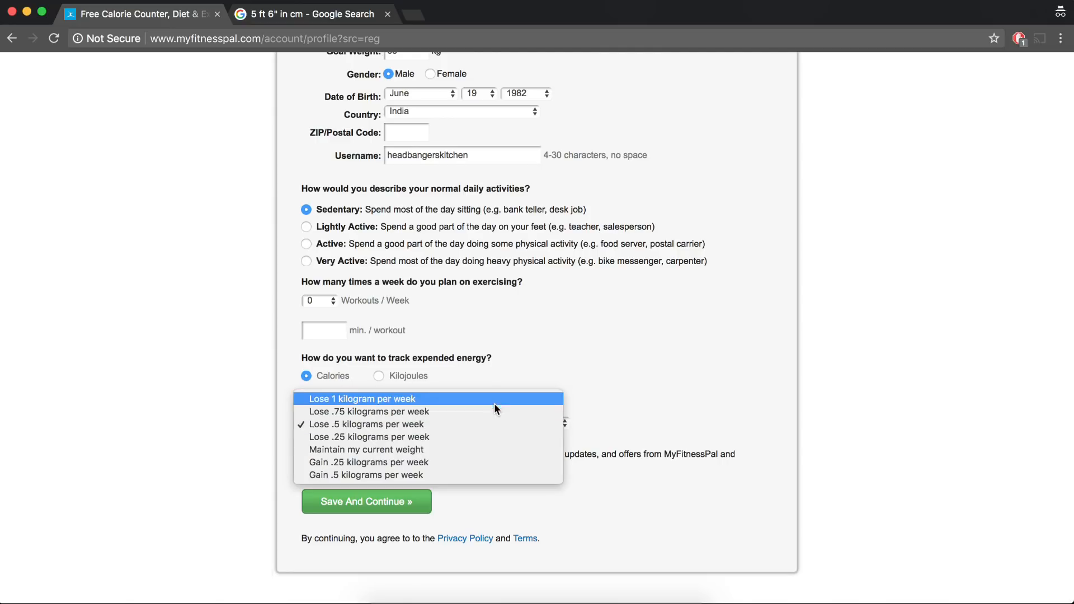
left_click(618, 405)
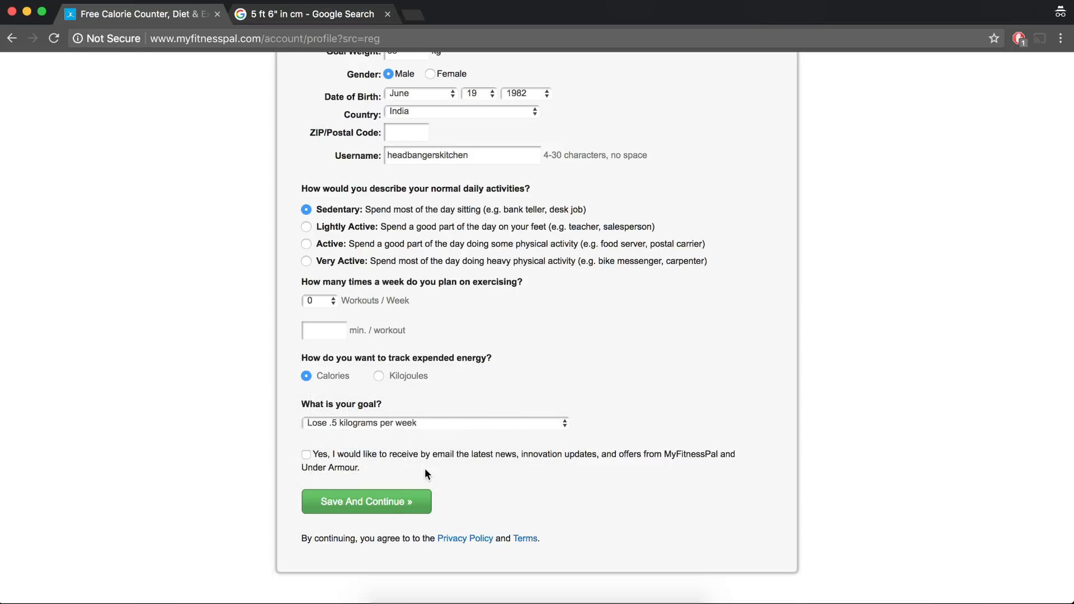
left_click(379, 513)
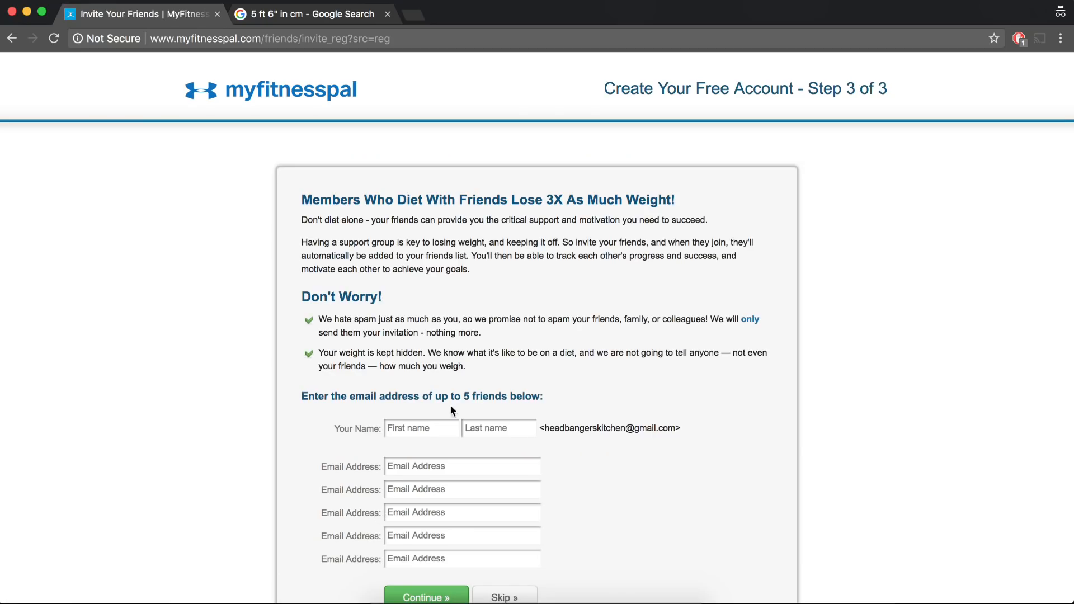
- Skip inviting friends and proceed past the suggested fitness and nutrition goals to the home page
scroll(515, 375, "down", 3)
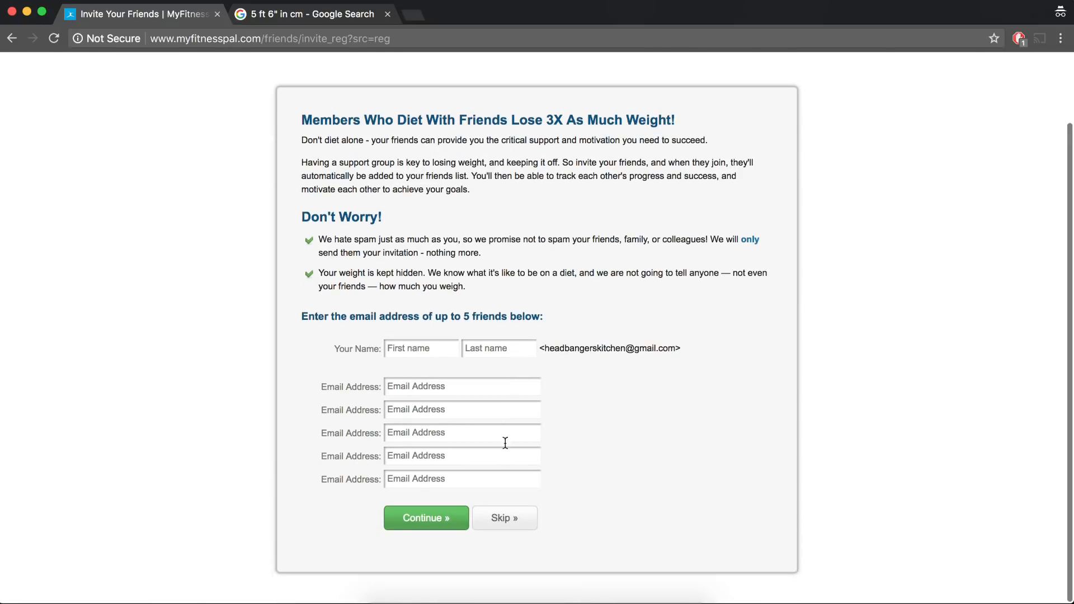
left_click(513, 523)
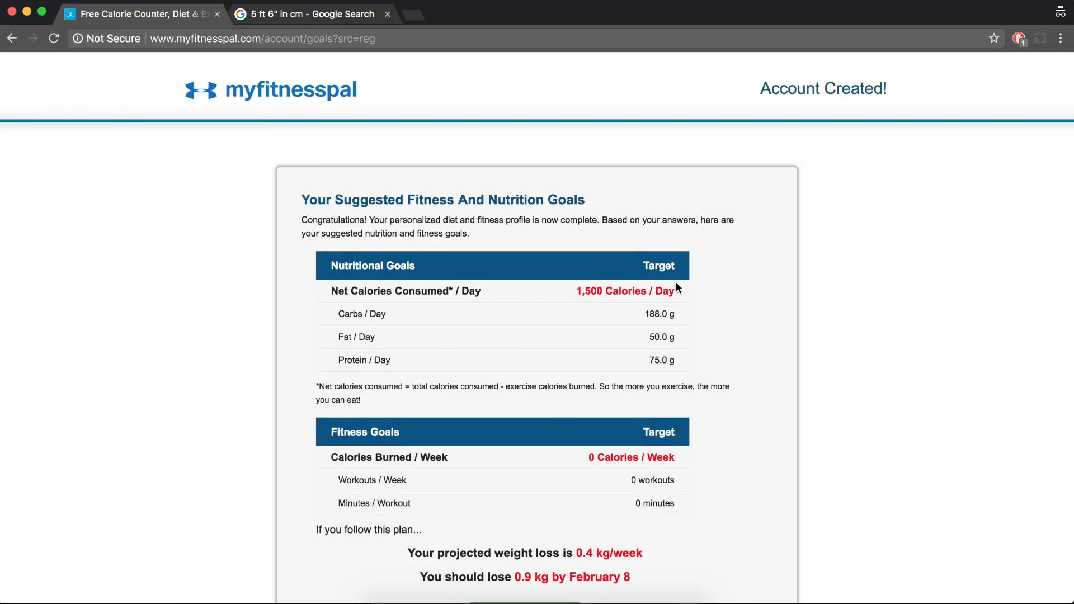
scroll(677, 285, "down", 3)
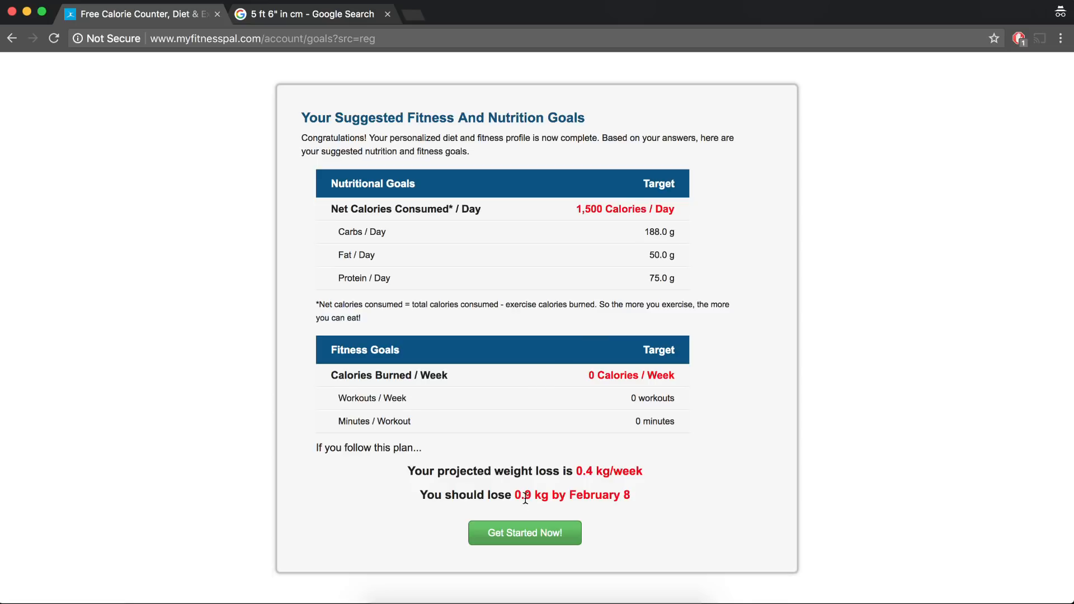
left_click(525, 536)
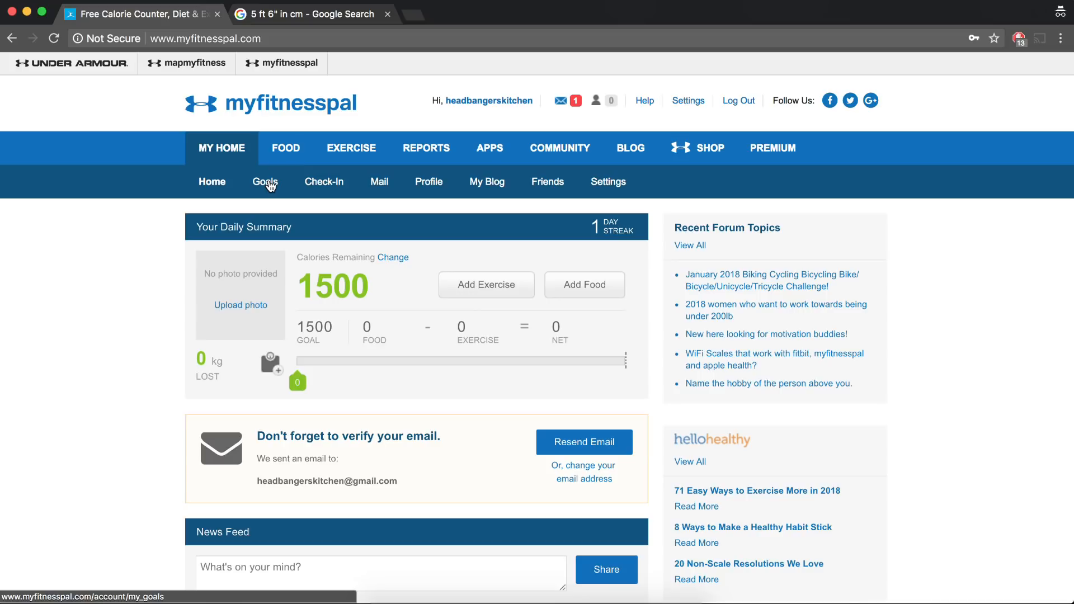
- Open the fitness goals page and check its daily nutrition goals against the personal macros in the Keto Calculator
left_click(267, 182)
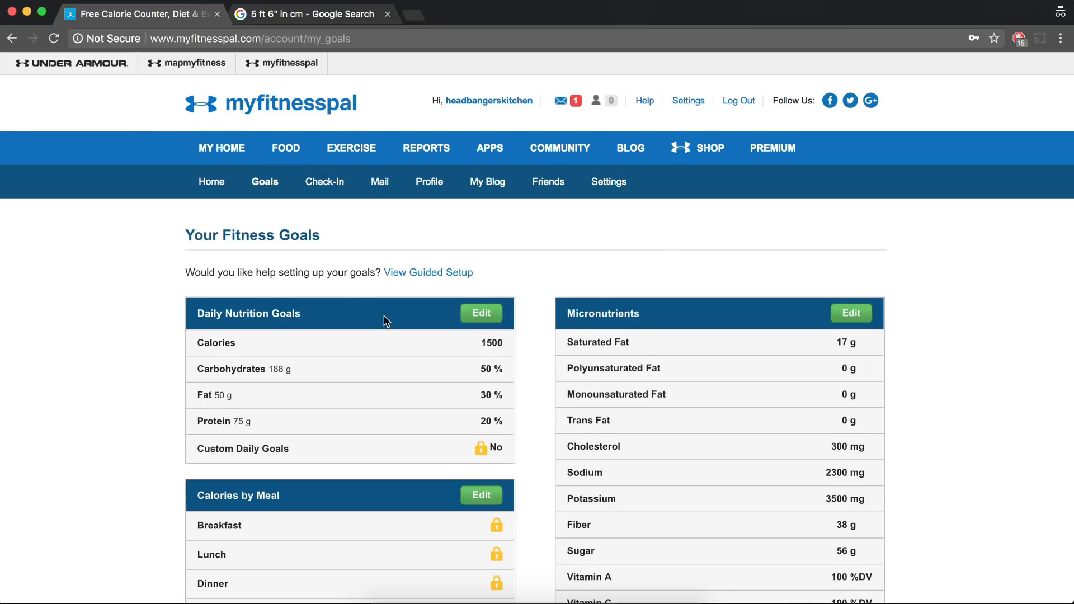
scroll(384, 315, "down", 3)
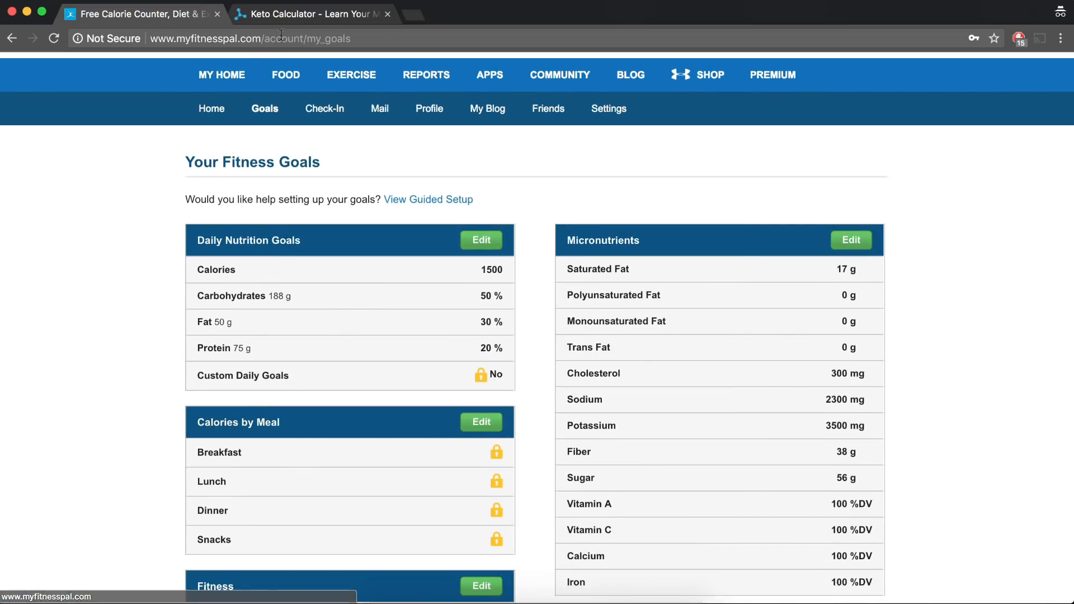
left_click(308, 15)
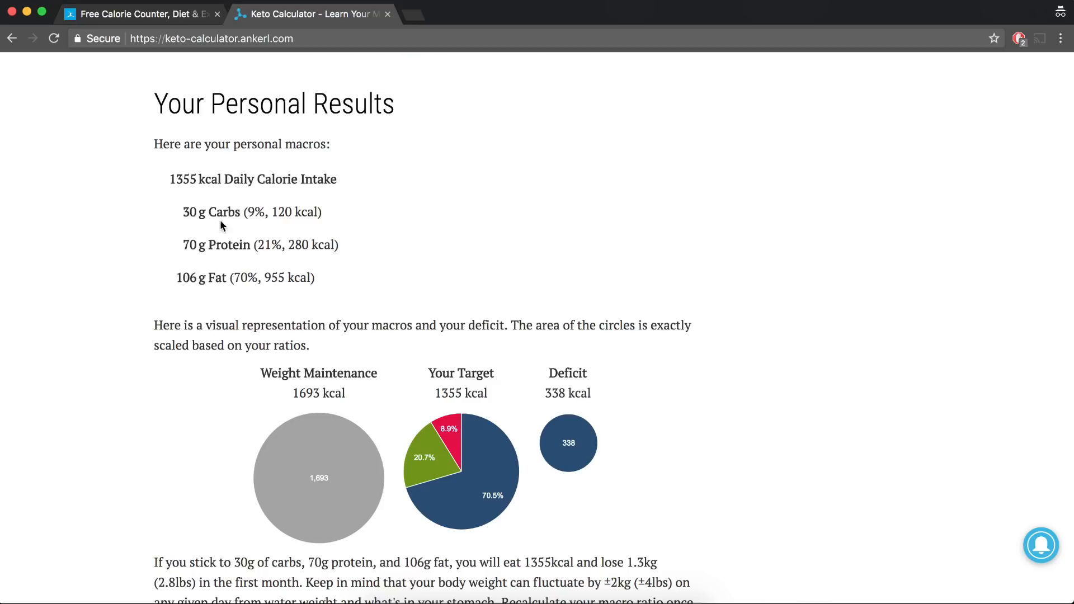
left_click(180, 16)
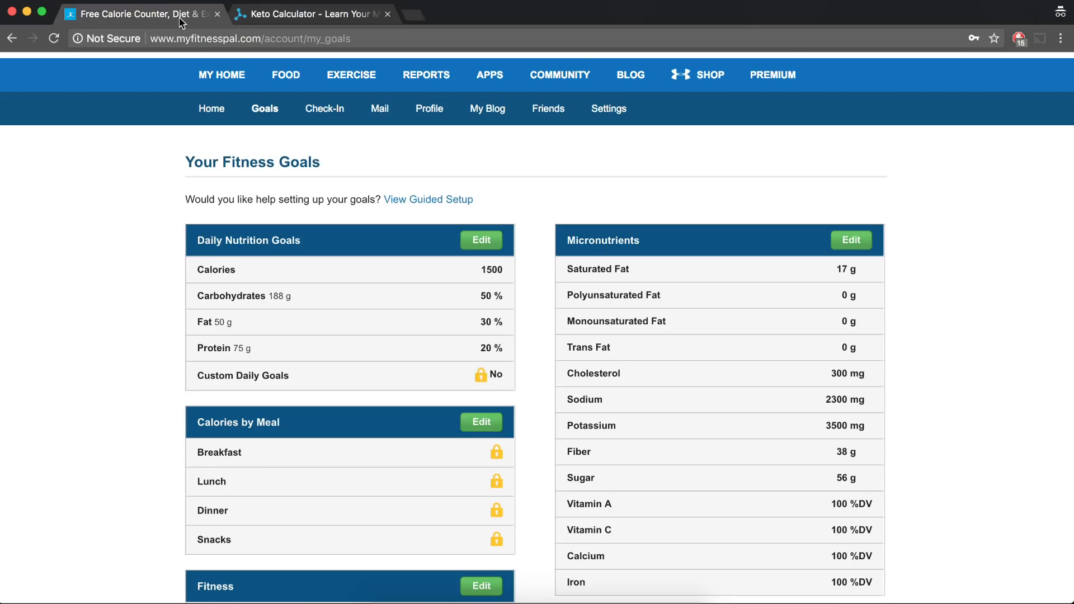
- Edit the daily nutrition goals, setting carbohydrates to 10% and fat to 70%
left_click(480, 244)
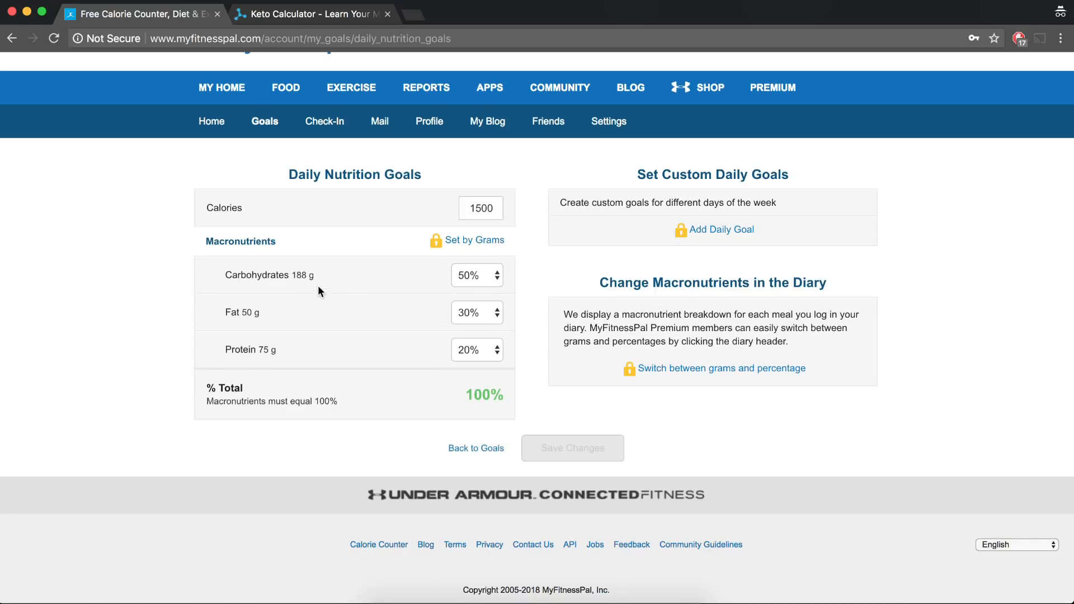
left_click(497, 278)
left_click(497, 279)
left_click(475, 274)
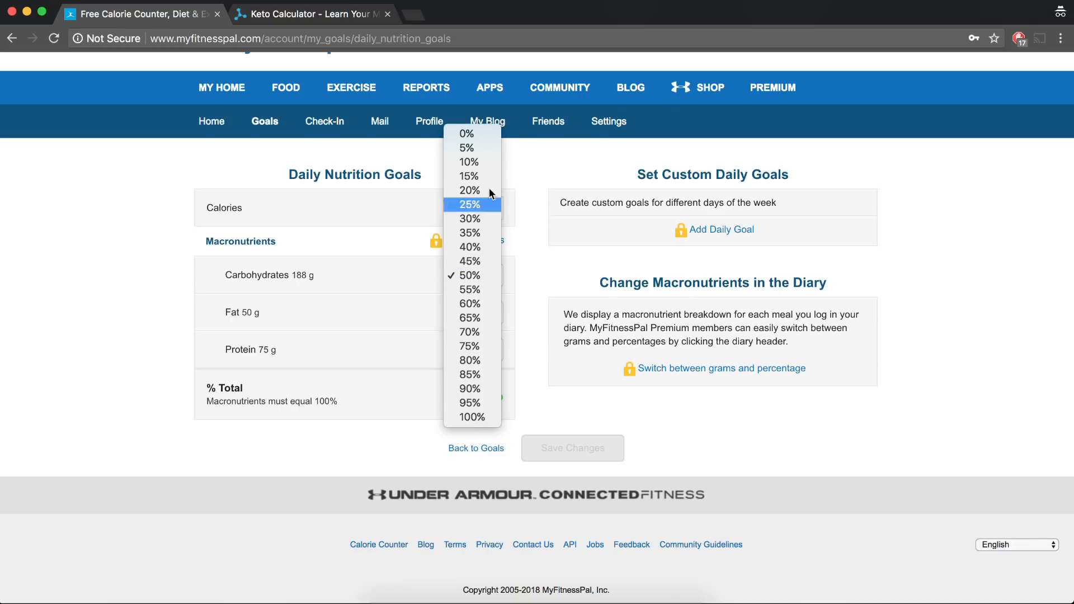
left_click(492, 165)
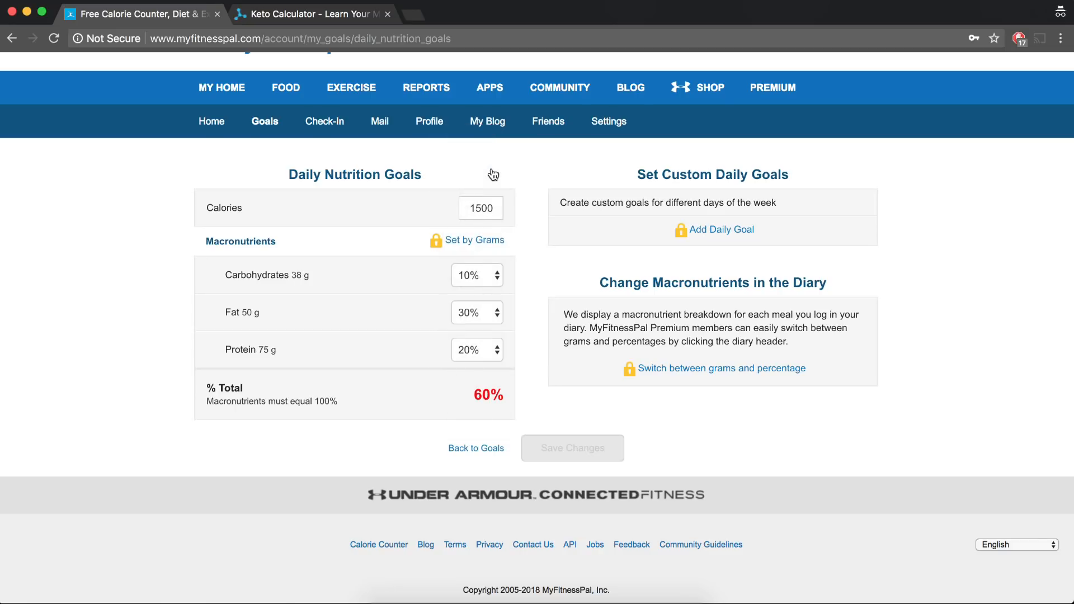
left_click(477, 326)
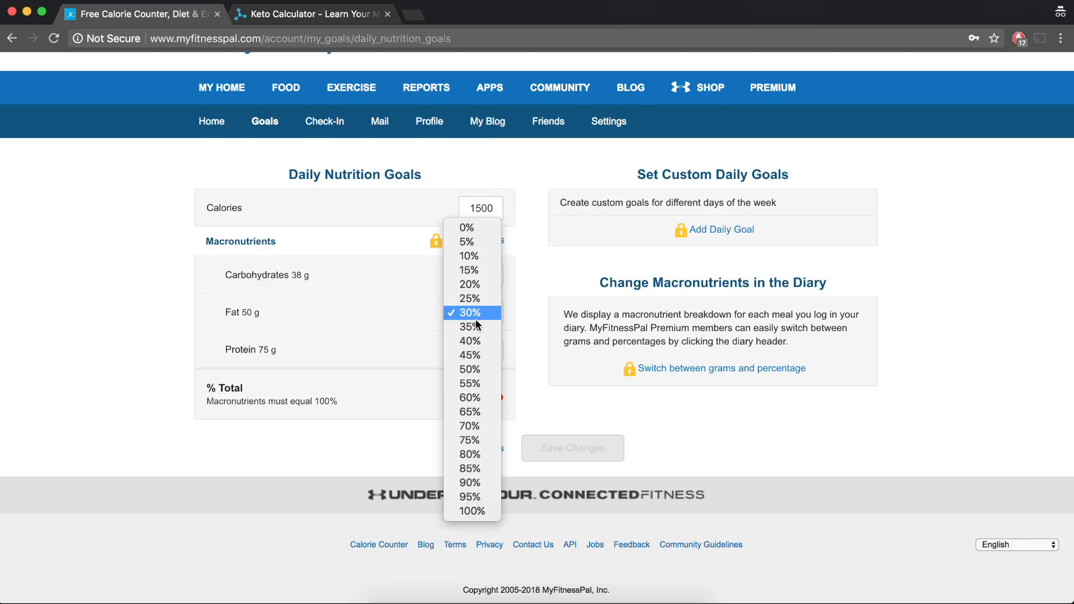
left_click(474, 427)
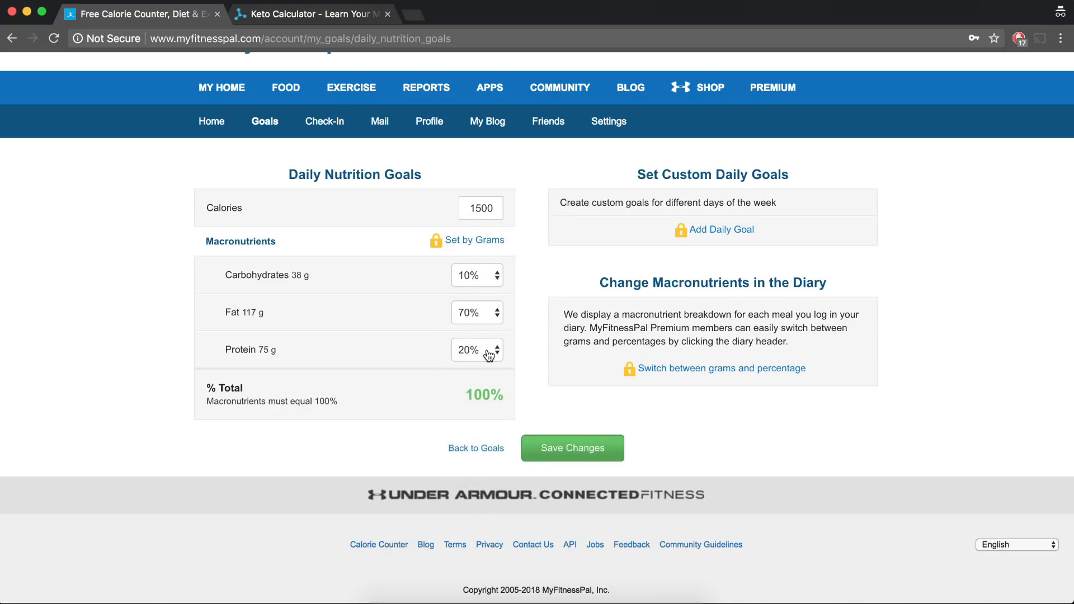
- Set the daily calorie goal to 1355 and save the nutrition goal changes
double_click(493, 207)
type("1355")
left_click(579, 455)
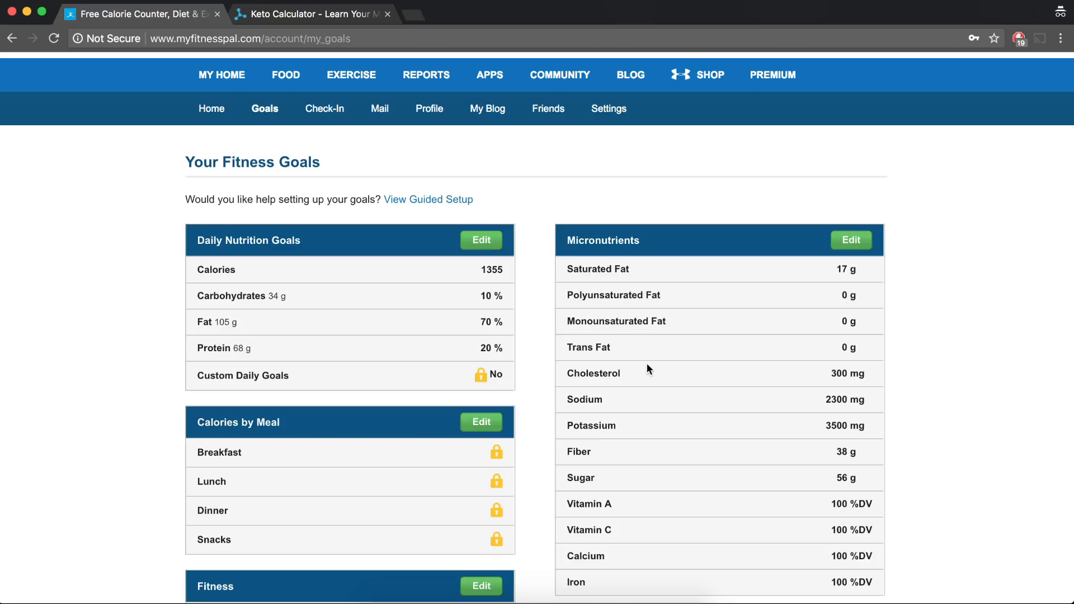
scroll(499, 335, "down", 5)
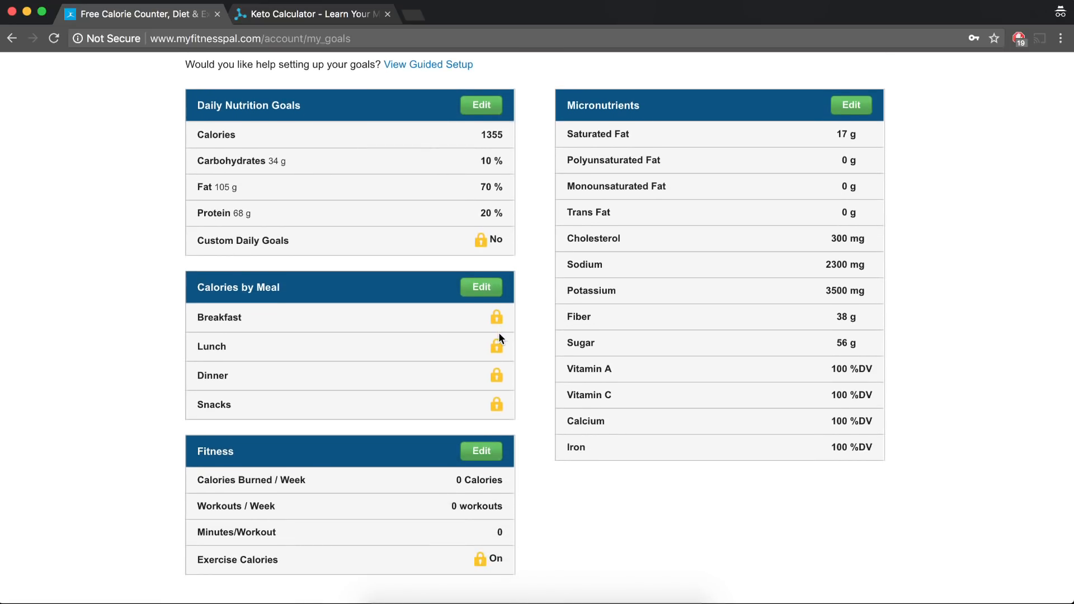
scroll(499, 335, "up", 2)
scroll(499, 335, "down", 2)
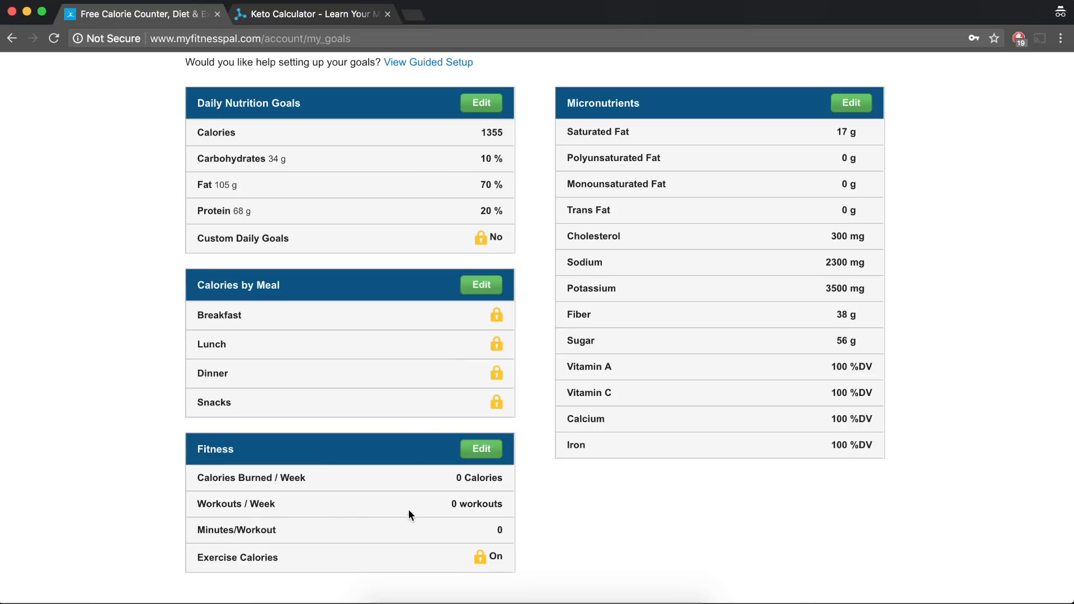
- Go to the food diary and open its diary settings
scroll(516, 439, "up", 1)
scroll(516, 440, "up", 1)
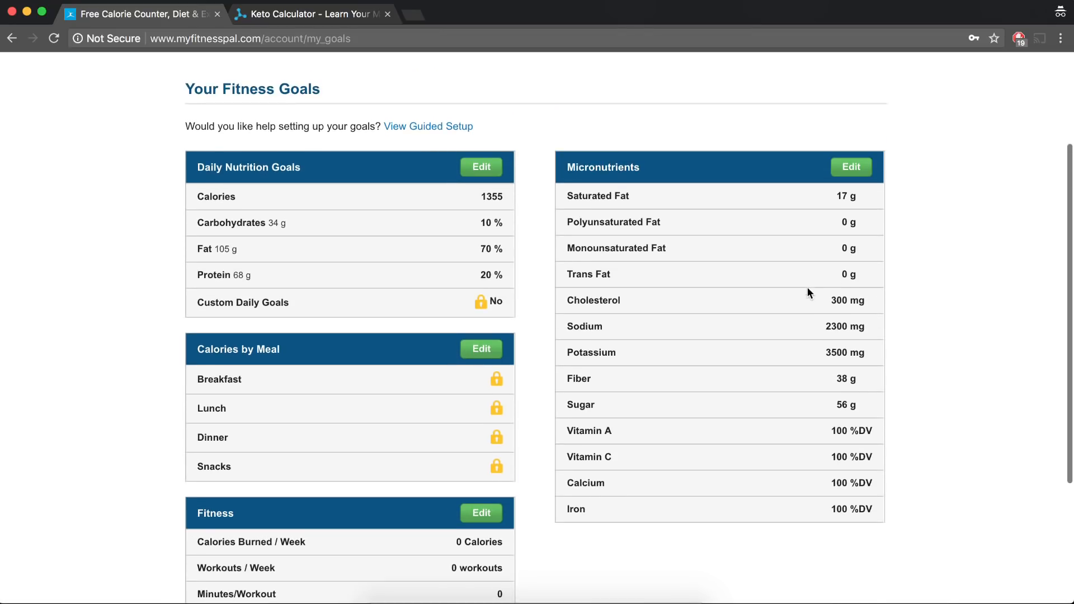
scroll(800, 248, "up", 3)
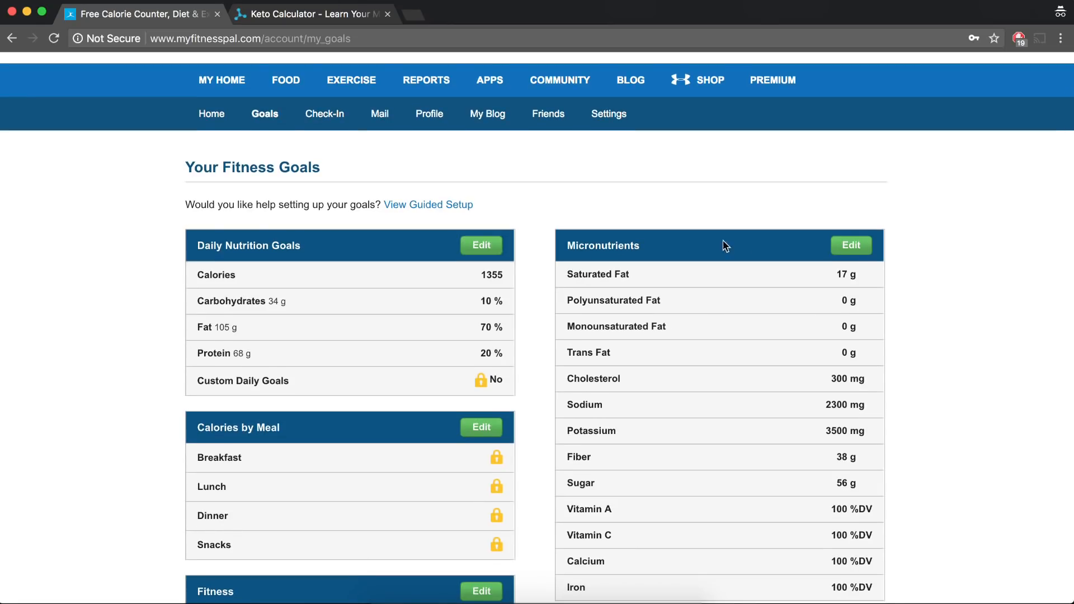
scroll(306, 199, "up", 2)
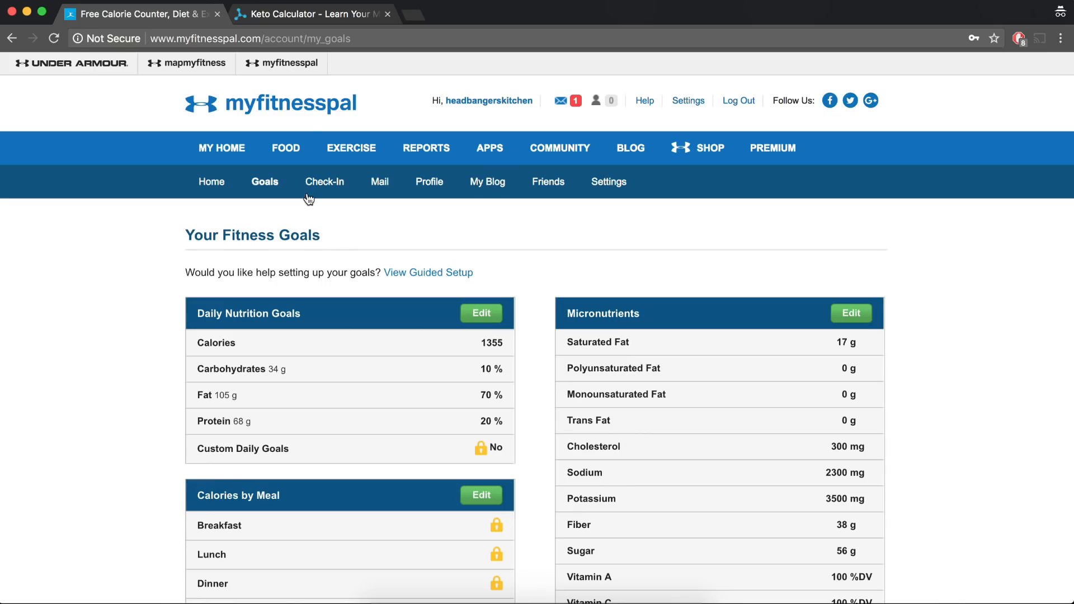
left_click(288, 154)
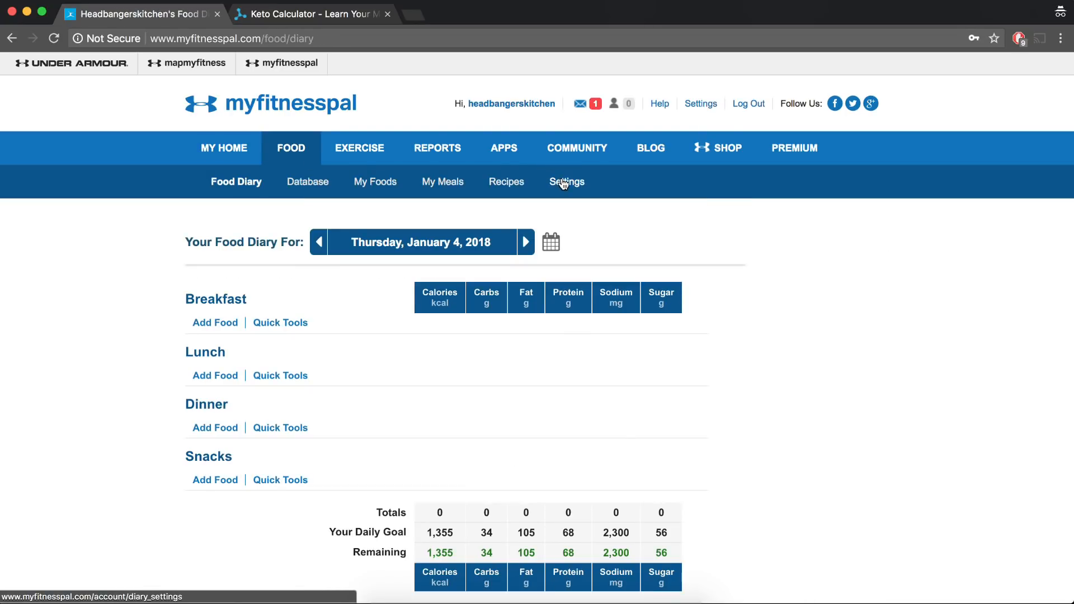
left_click(564, 182)
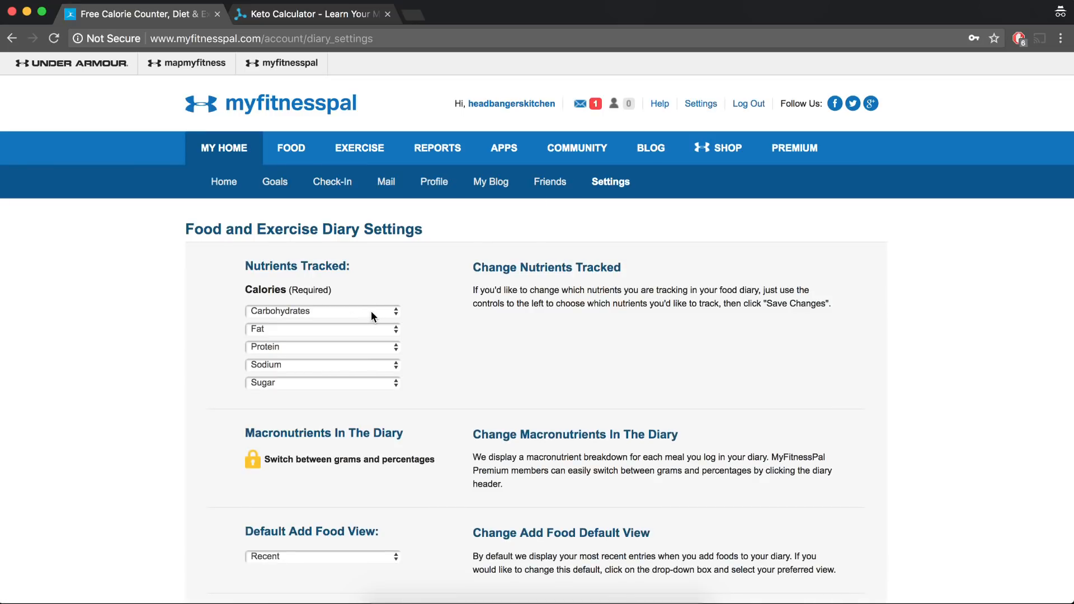
- Change the tracked nutrients, replacing Sodium with Fiber in the fourth slot and Sugar with Sodium in the fifth
left_click(363, 364)
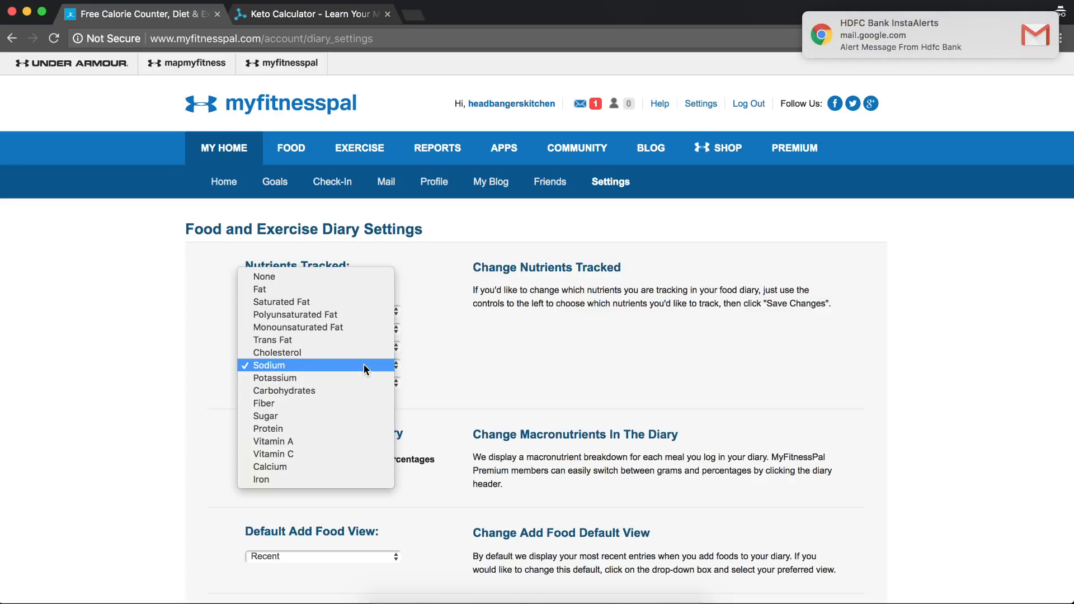
left_click(356, 403)
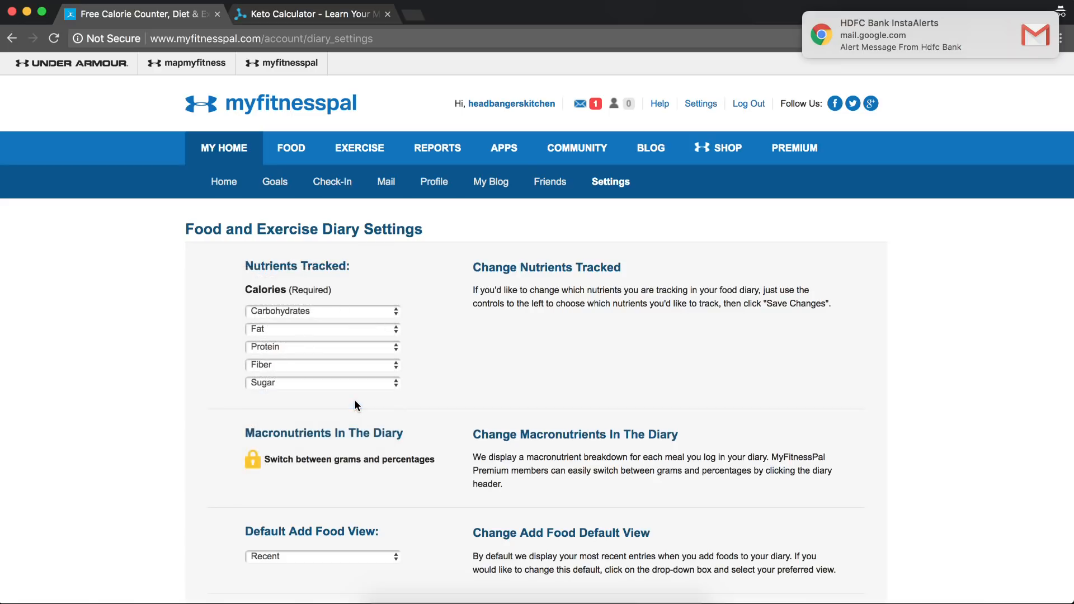
left_click(371, 385)
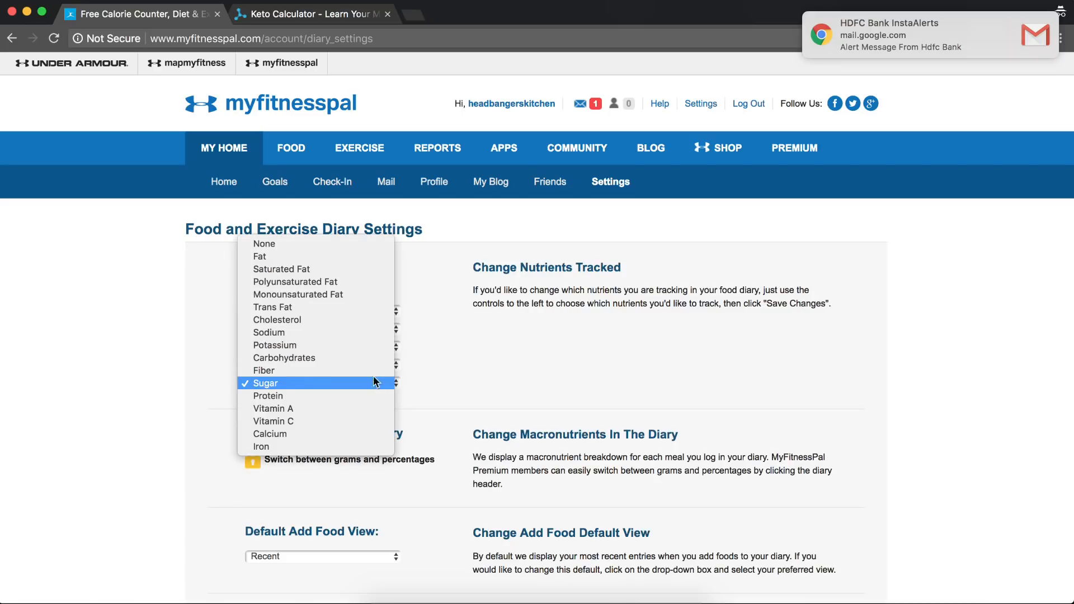
left_click(368, 336)
- Review the remaining diary settings, including meal names and diary sharing, and save the changes
scroll(486, 300, "down", 5)
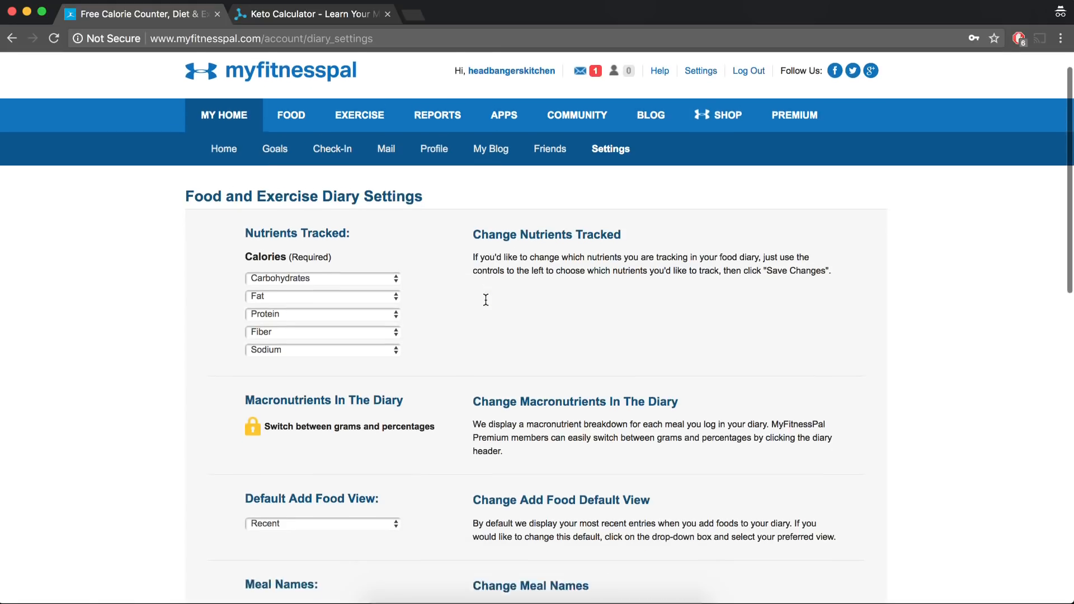
scroll(485, 300, "down", 5)
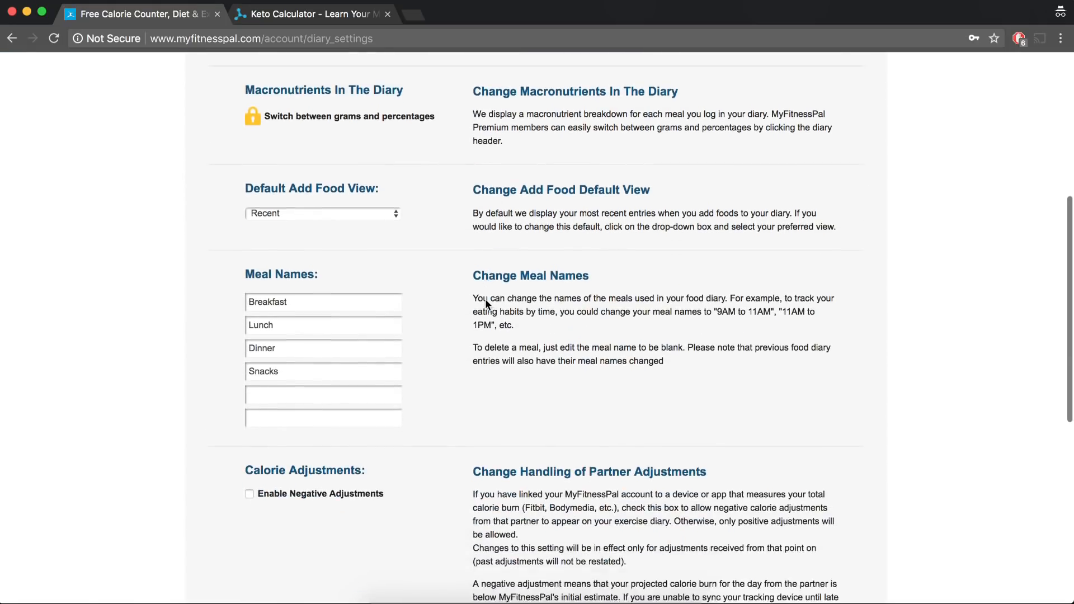
scroll(485, 301, "down", 1)
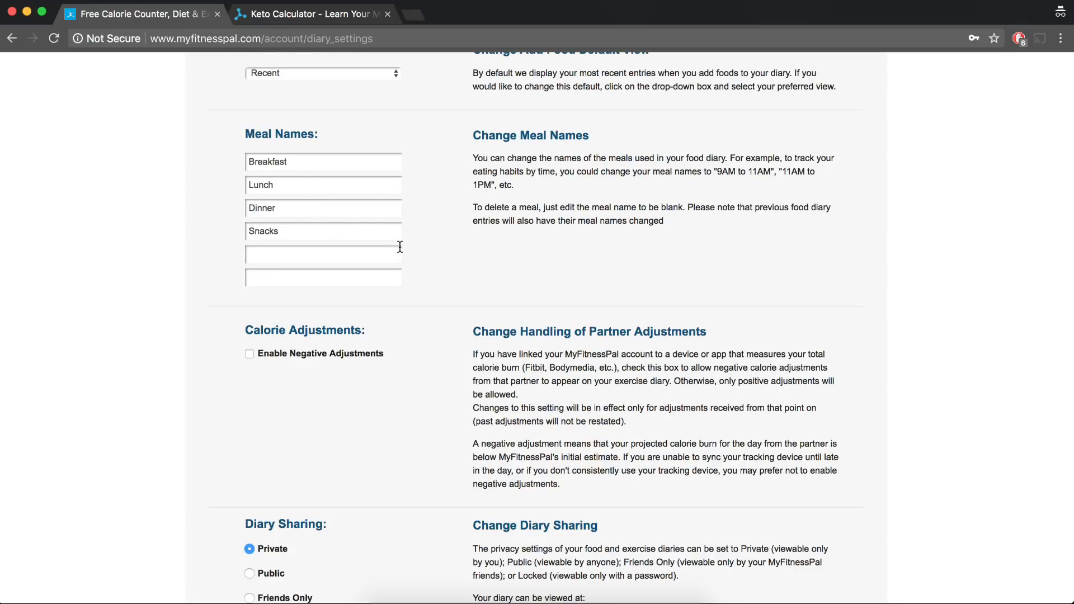
scroll(475, 279, "down", 4)
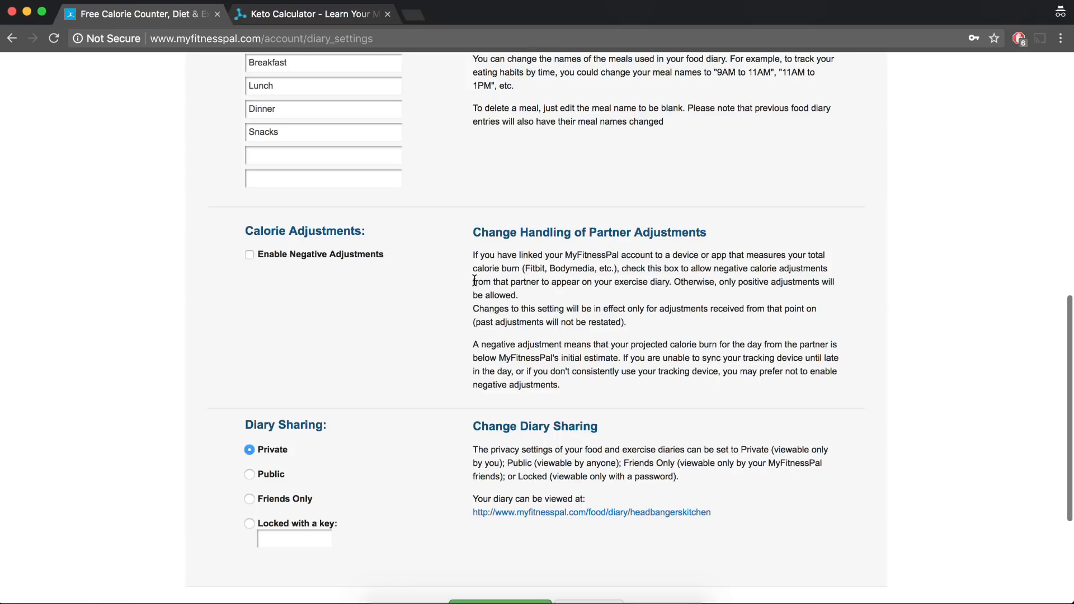
scroll(474, 280, "down", 4)
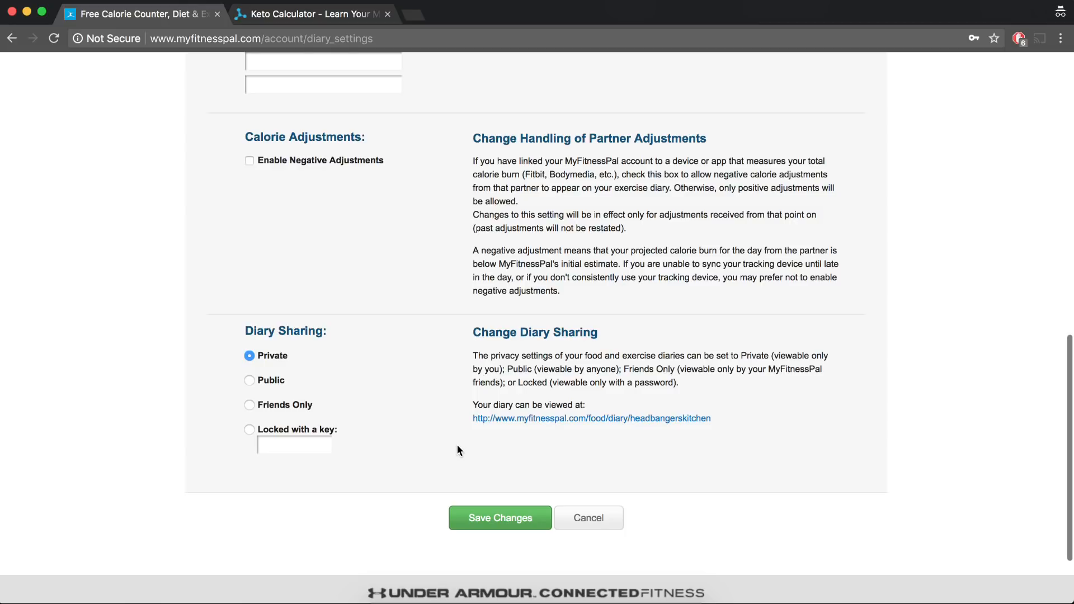
scroll(458, 445, "down", 1)
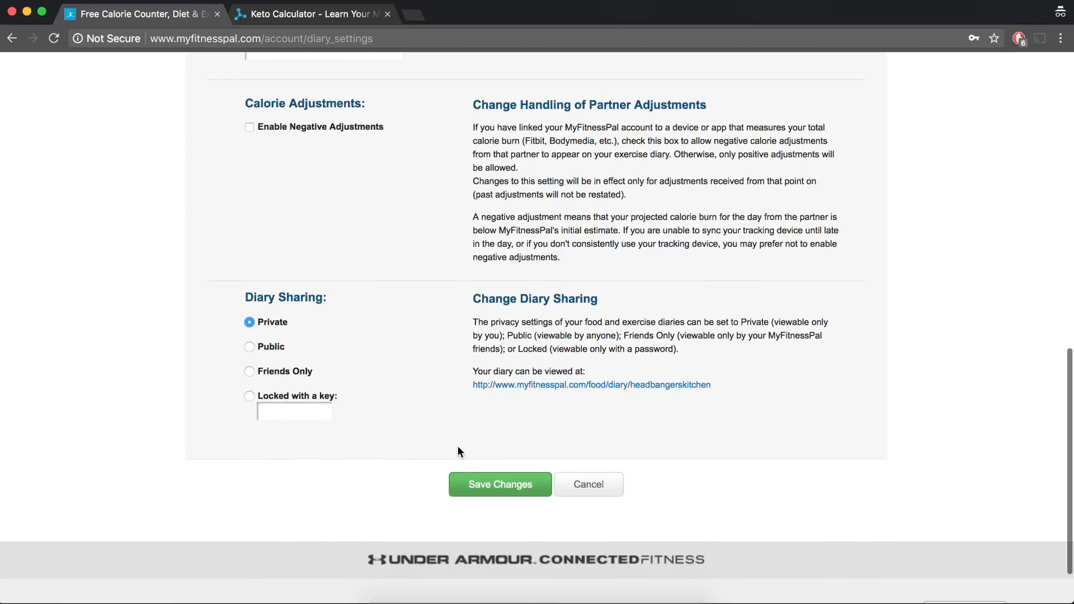
left_click(513, 492)
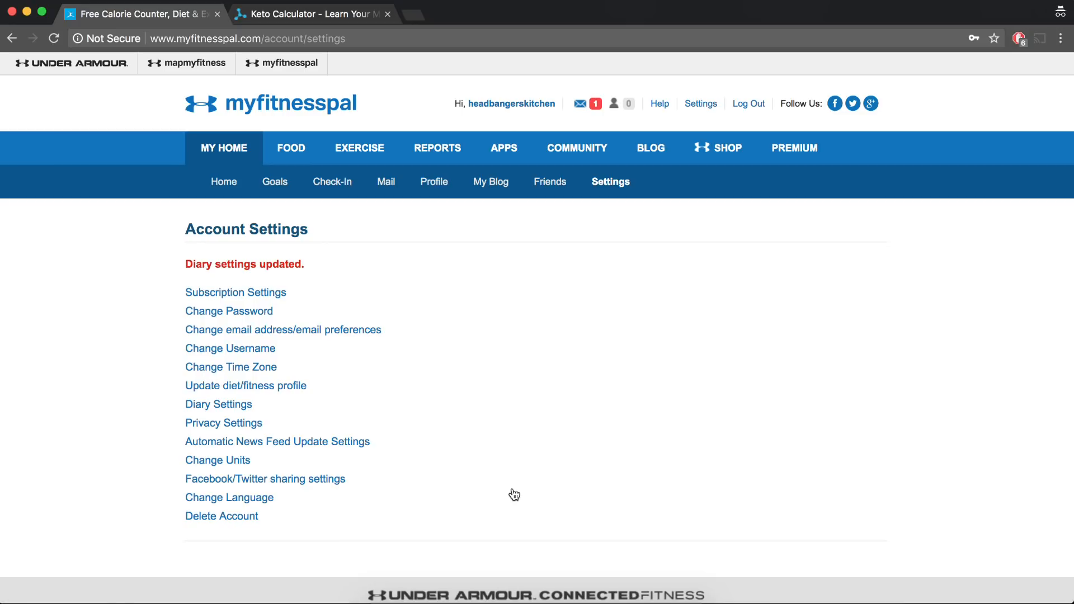
- Open the food diary, search the database for "egg" to add to breakfast, and select the Egg entry
left_click(288, 159)
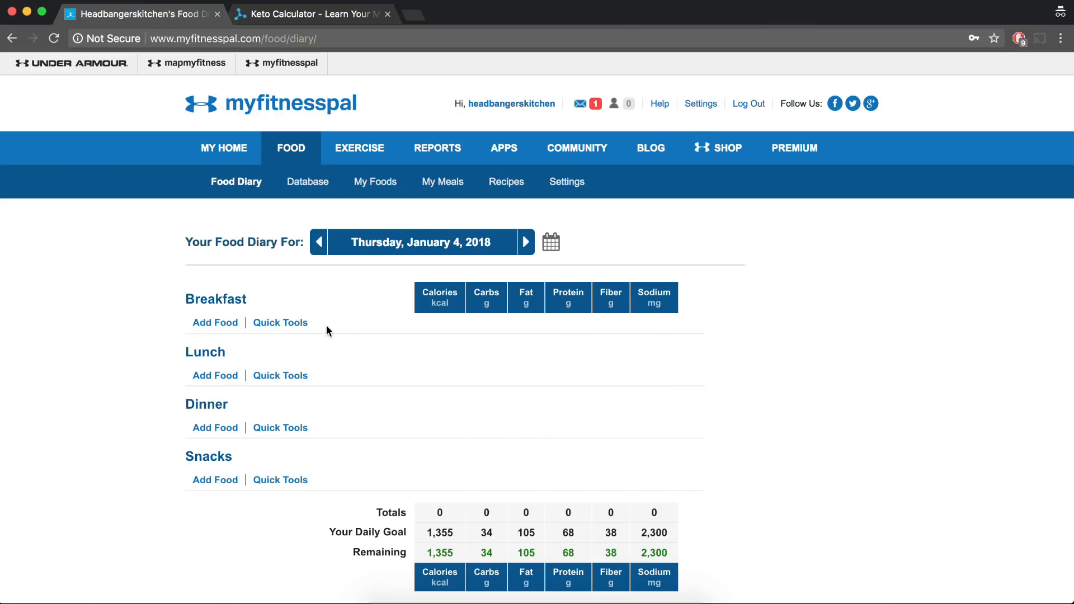
left_click(221, 324)
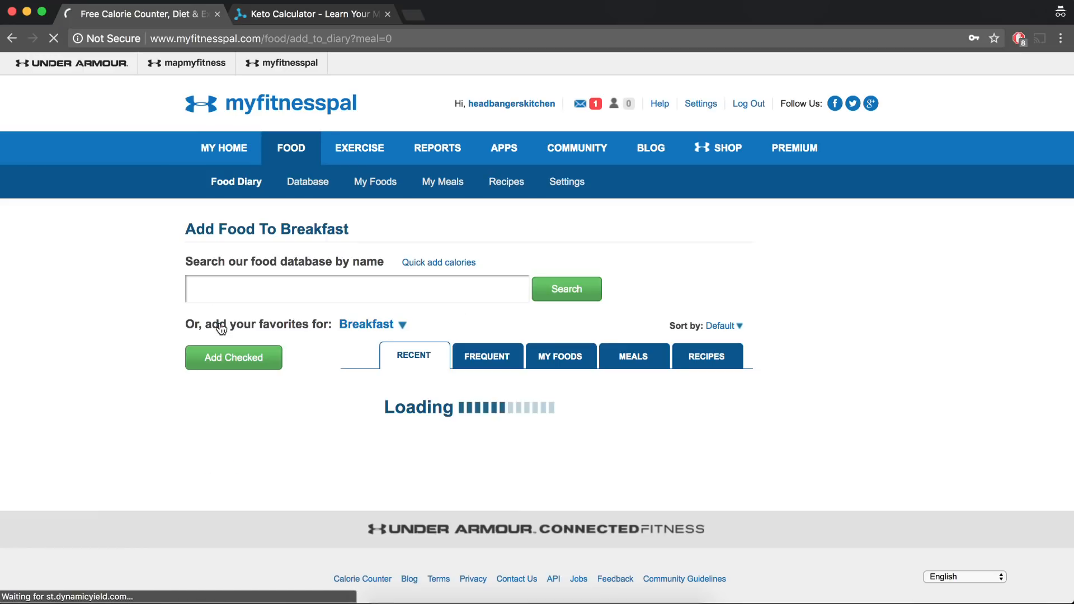
type("egg")
key("Return")
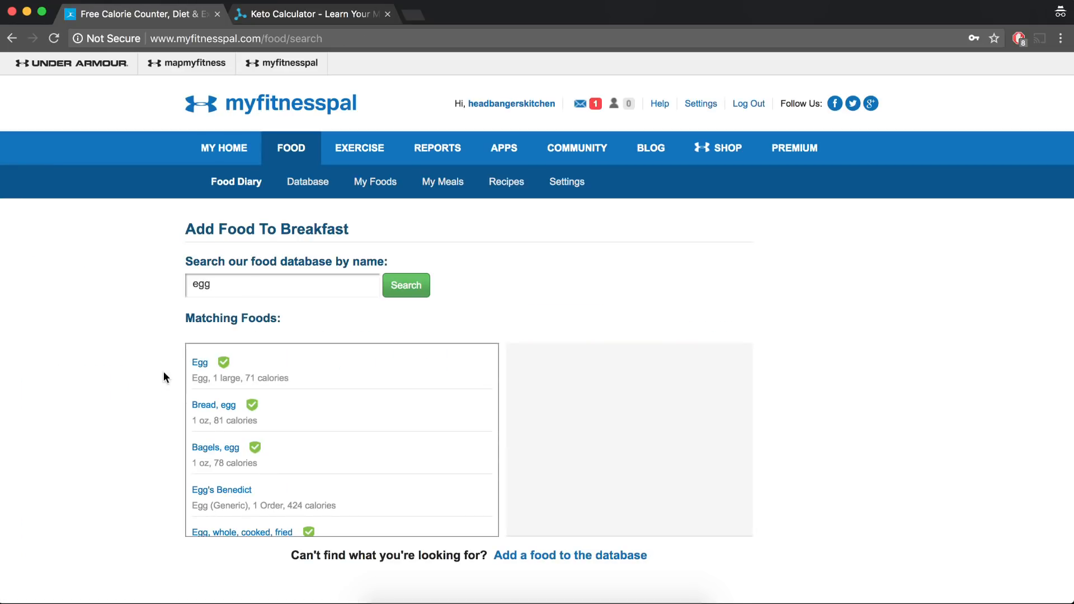
left_click(199, 369)
scroll(691, 293, "down", 3)
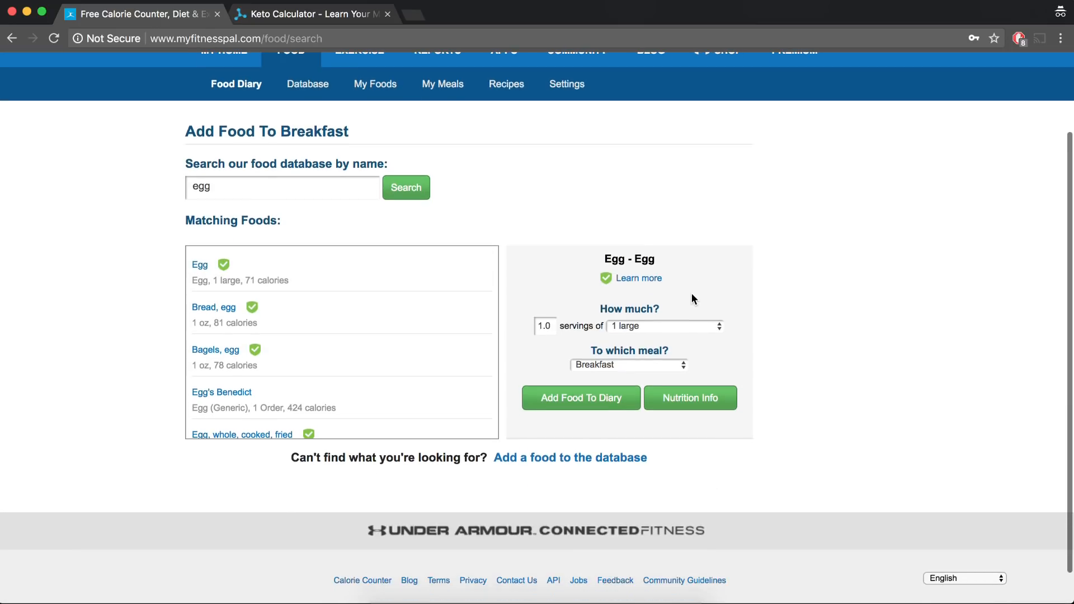
- Check the egg's serving size options, set the amount to 3 servings of 1 large, and add it to the breakfast diary
left_click(687, 327)
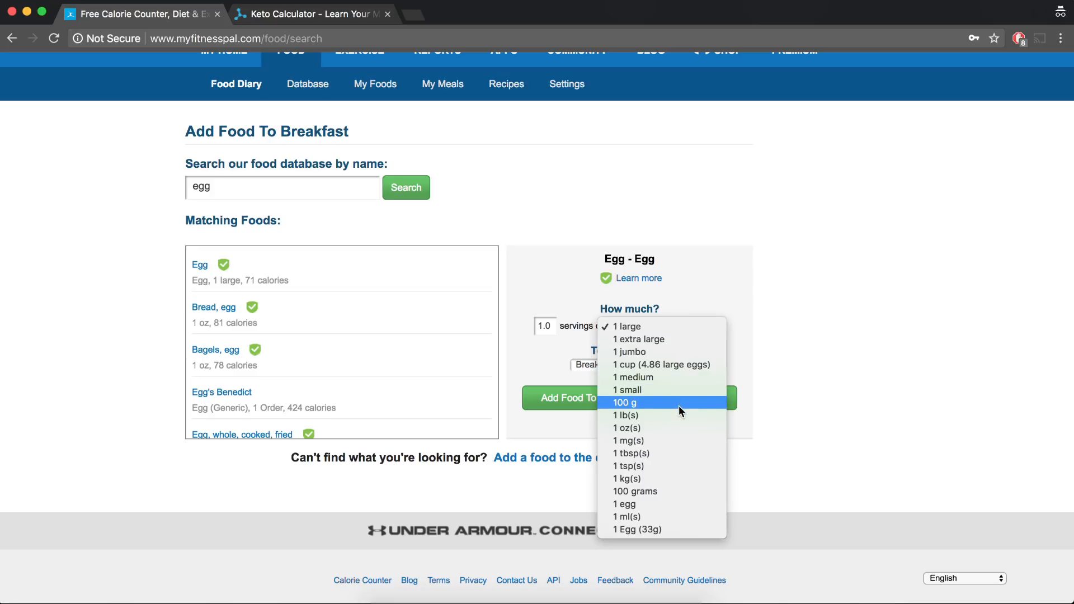
left_click(765, 310)
double_click(556, 328)
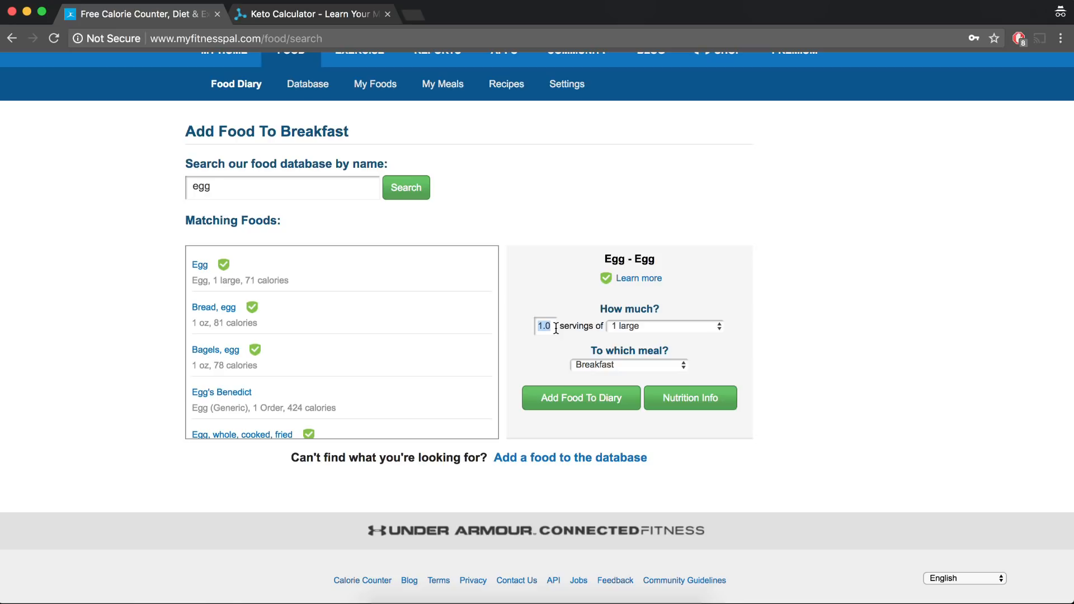
type("3")
left_click(592, 399)
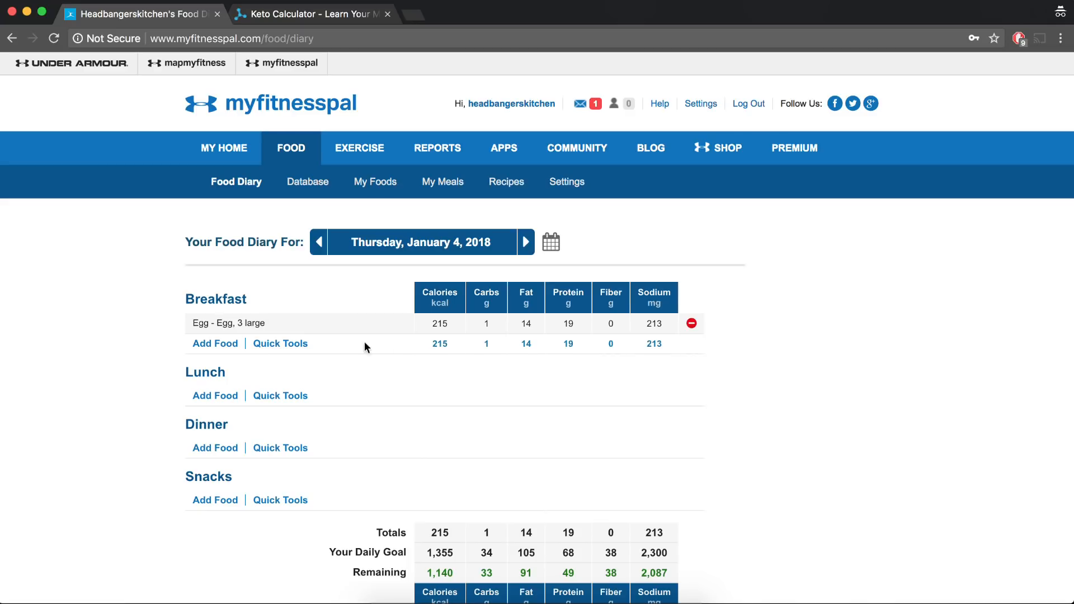
- Search for "amul butter" as another breakfast food and select the verified Amul Butter entry
left_click(216, 344)
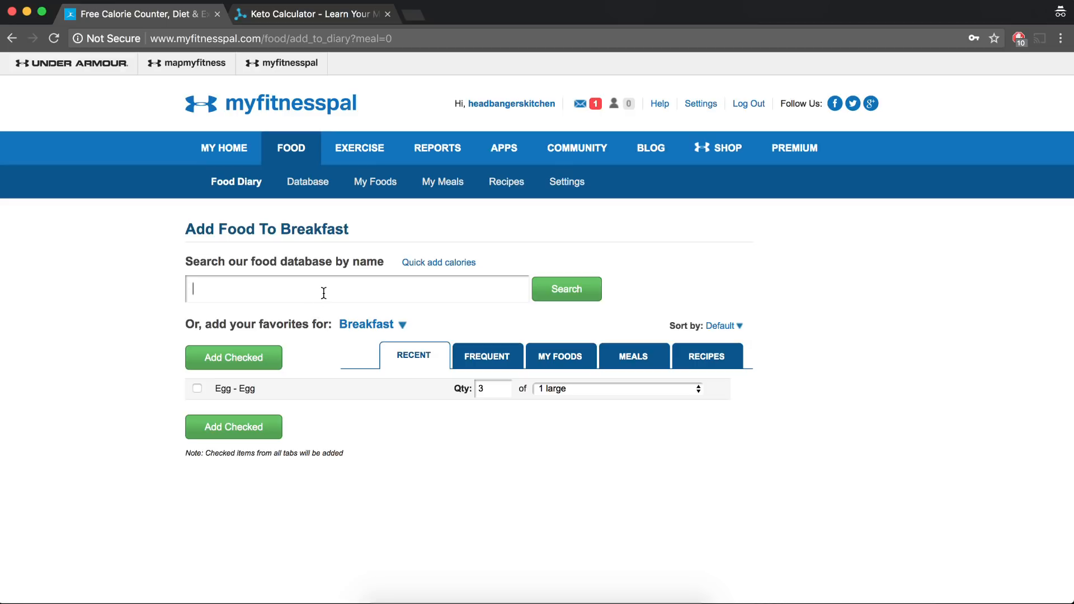
type("amul butter")
left_click(557, 298)
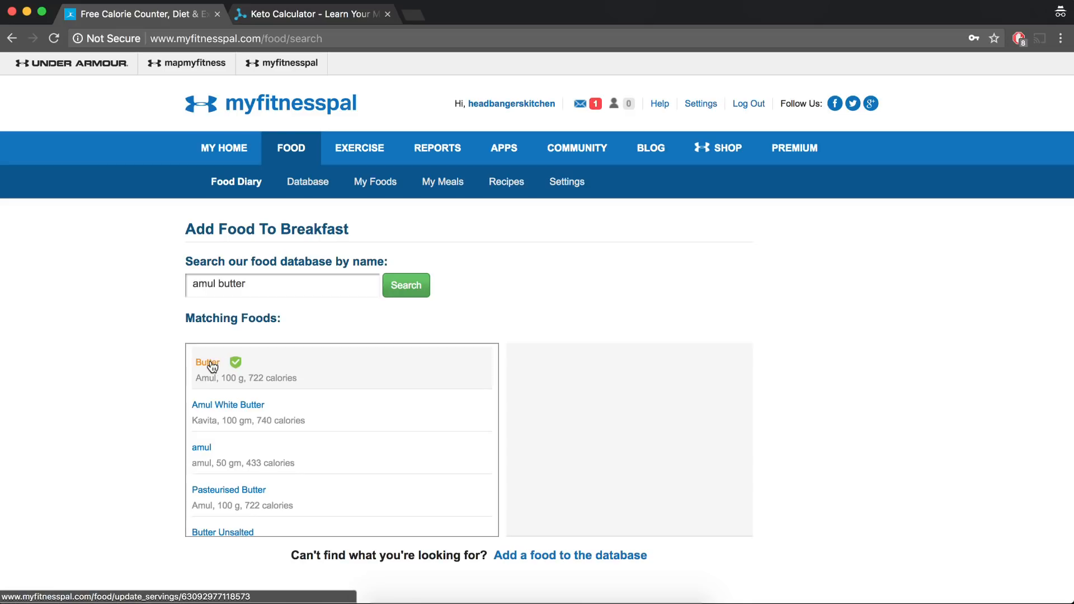
left_click(212, 366)
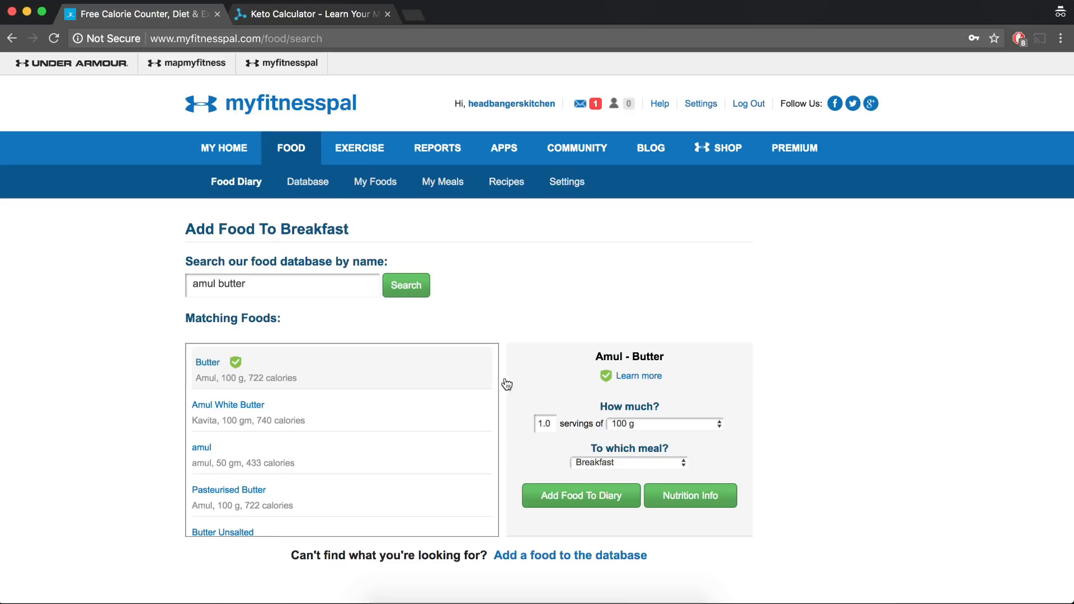
- Set the Amul butter amount to 15 servings of 1 g and add it to the breakfast diary
left_click(642, 428)
left_click(640, 437)
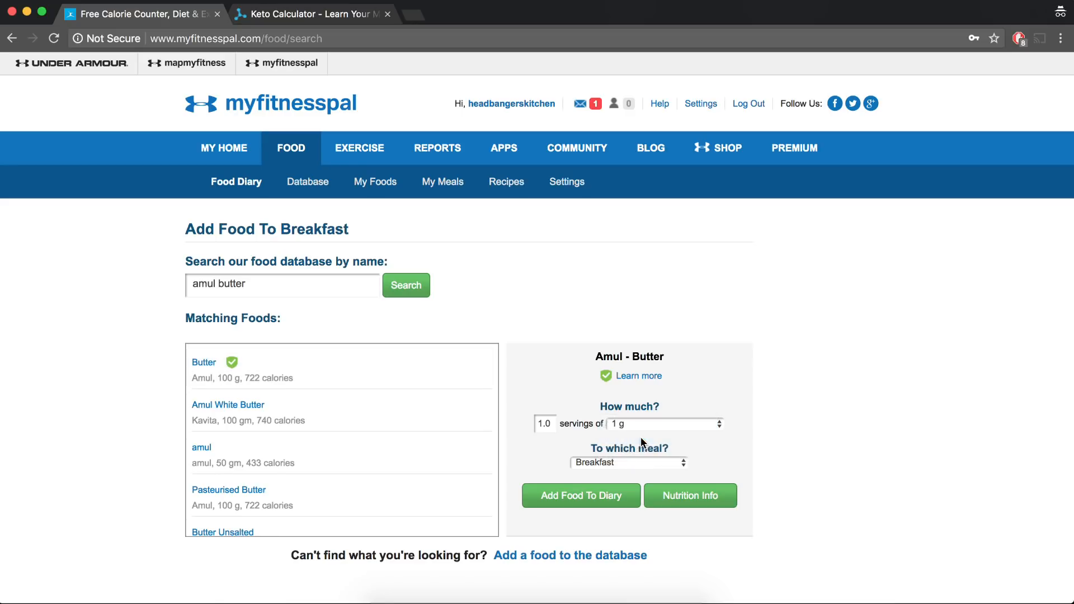
double_click(551, 425)
type("15")
left_click(590, 499)
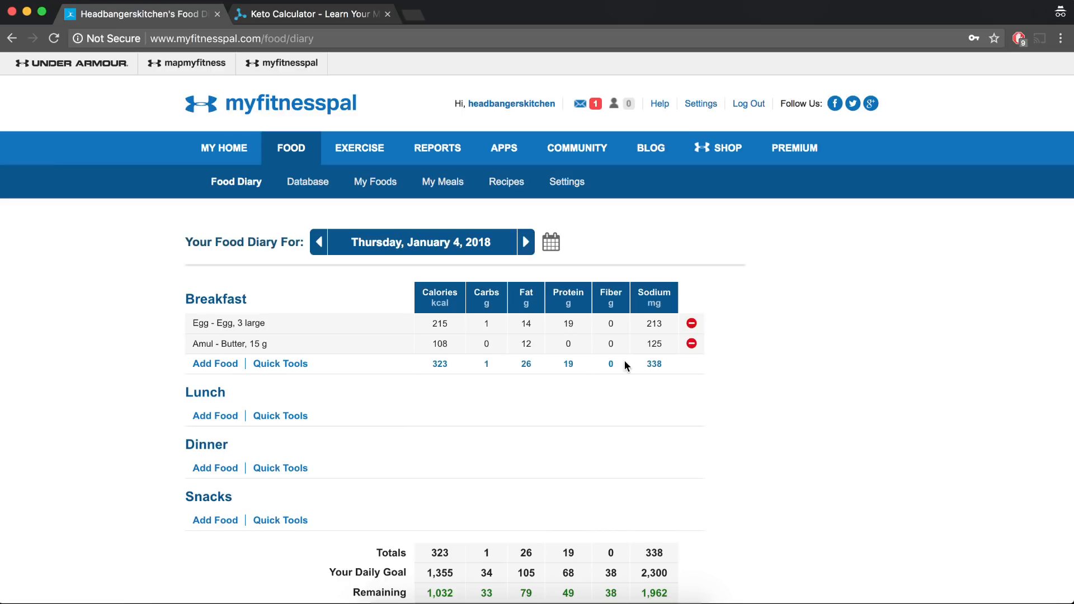
- Start adding a lunch food and search the database for "headbanger's kitchen", looking over the matching foods
scroll(664, 367, "down", 3)
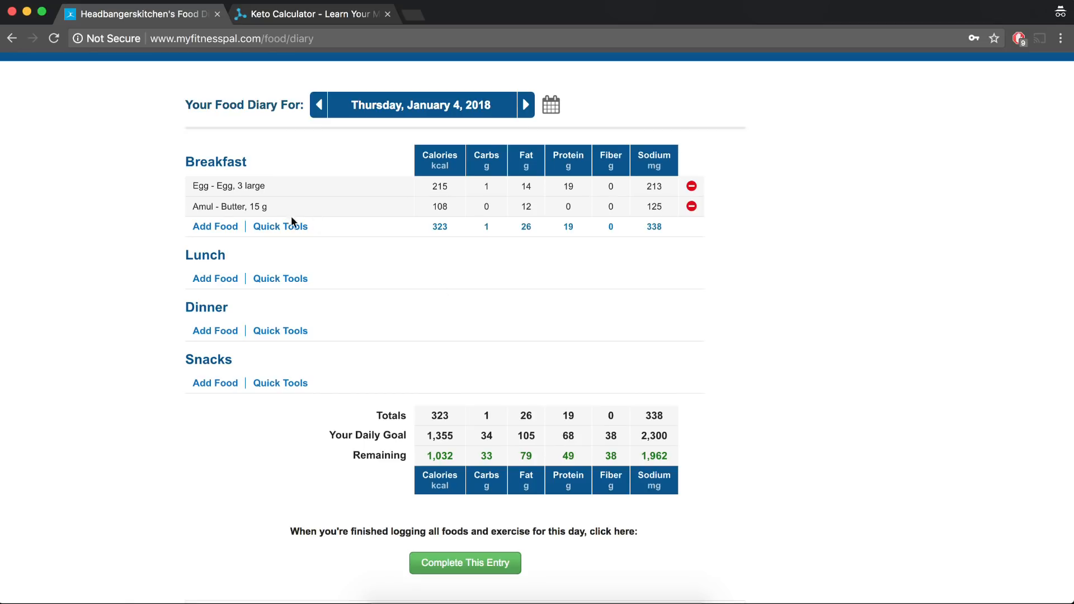
left_click(223, 280)
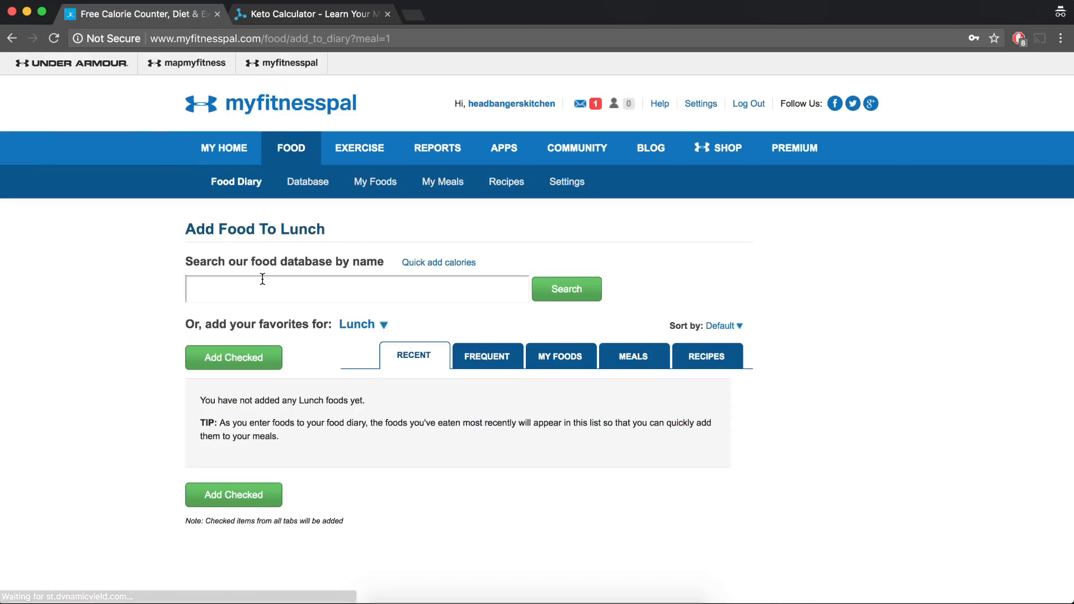
type("headbang")
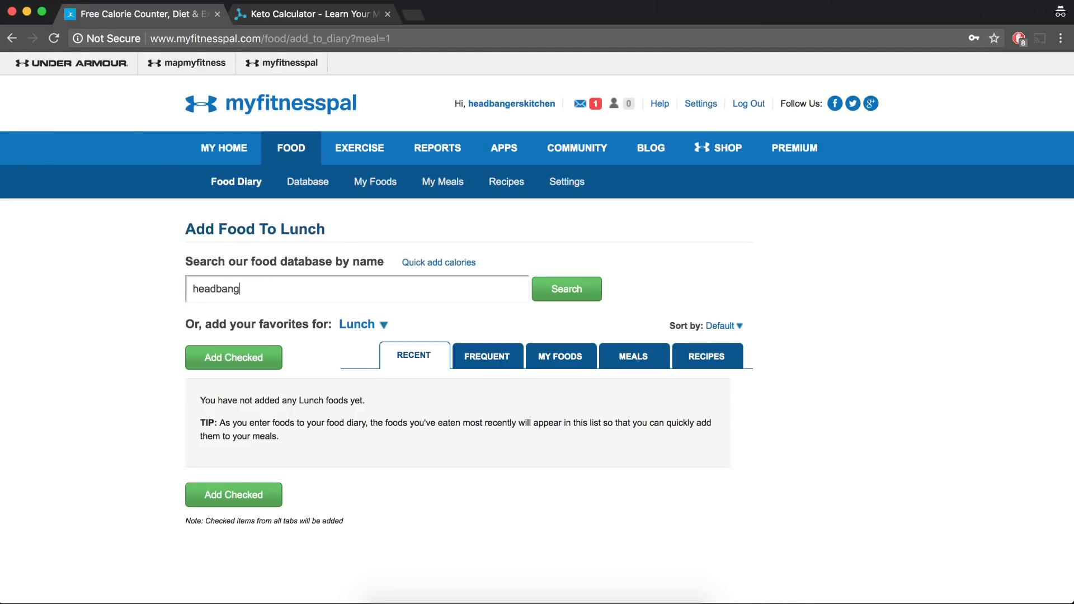
type("er's kitchen")
left_click(556, 295)
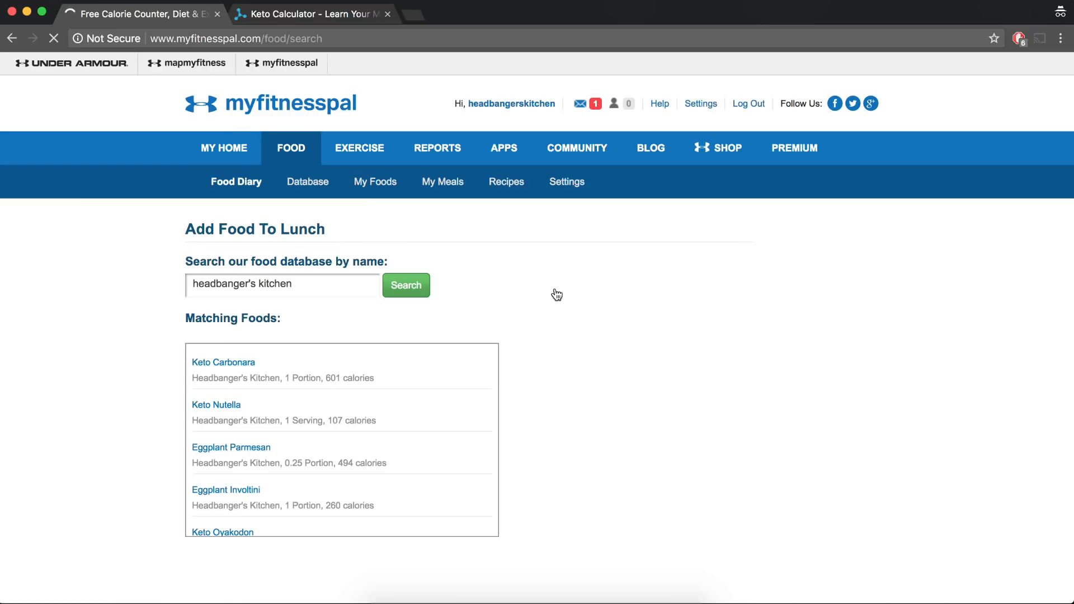
scroll(372, 367, "down", 1)
scroll(373, 367, "up", 1)
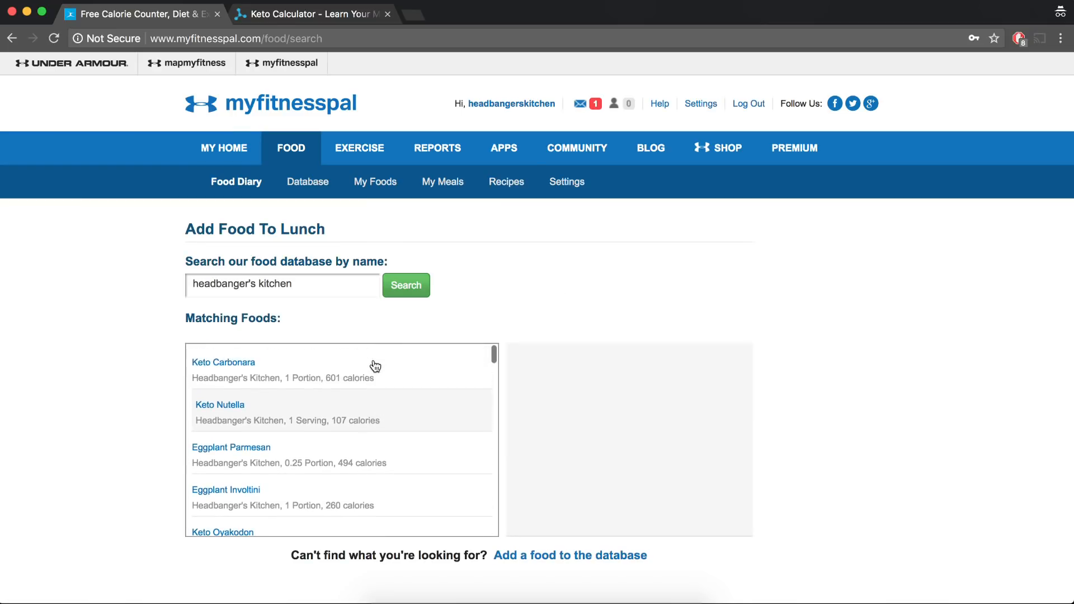
- Select Headbanger's Kitchen Eggplant Parmesan, set the amount to 1 serving of 1 Portion, and add it to the lunch diary
left_click(231, 454)
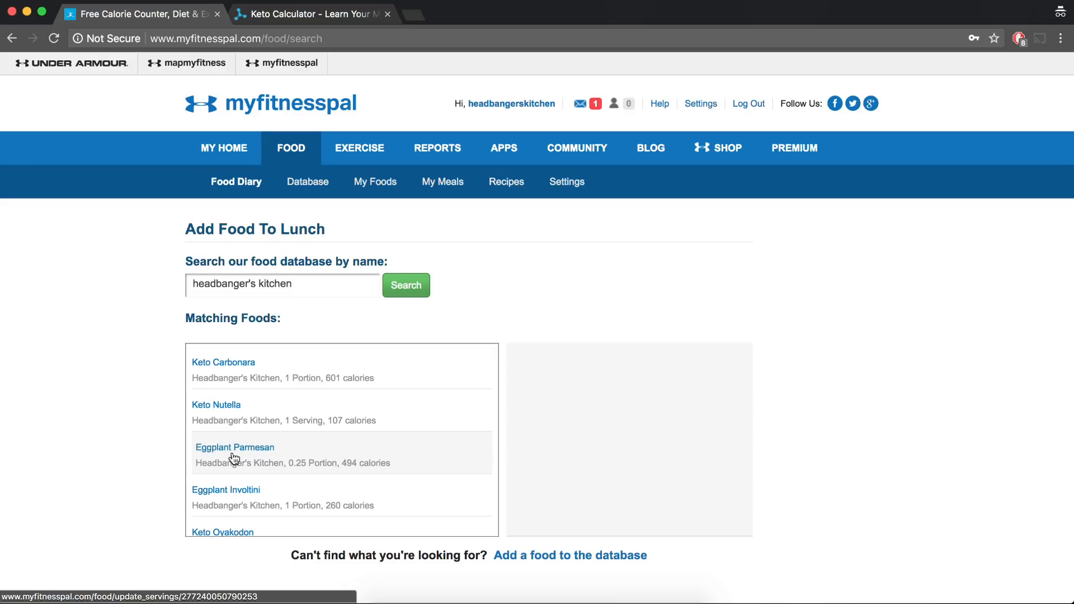
left_click(639, 394)
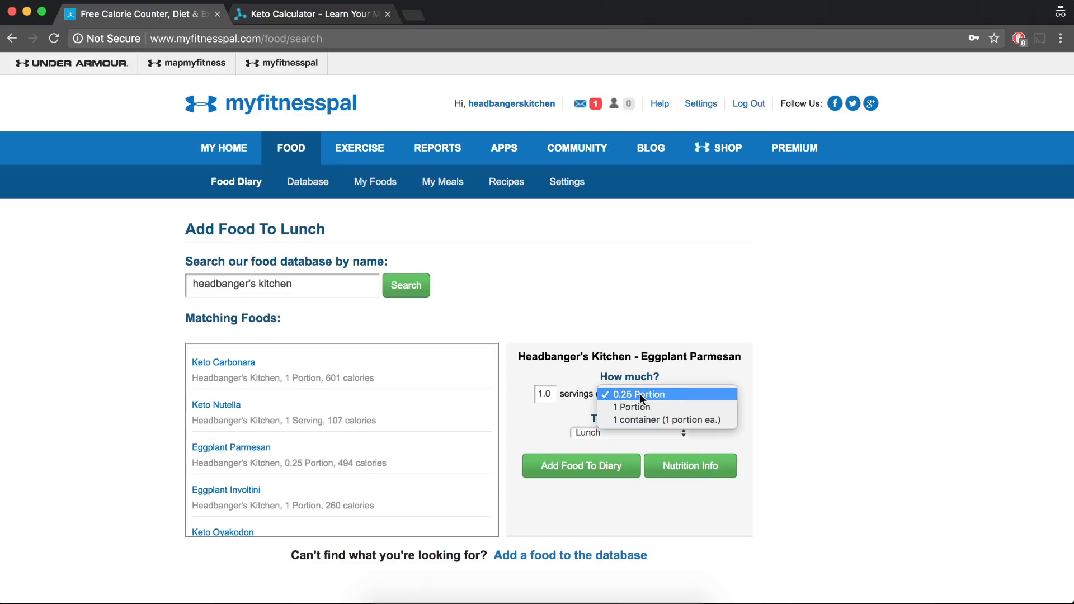
left_click(640, 406)
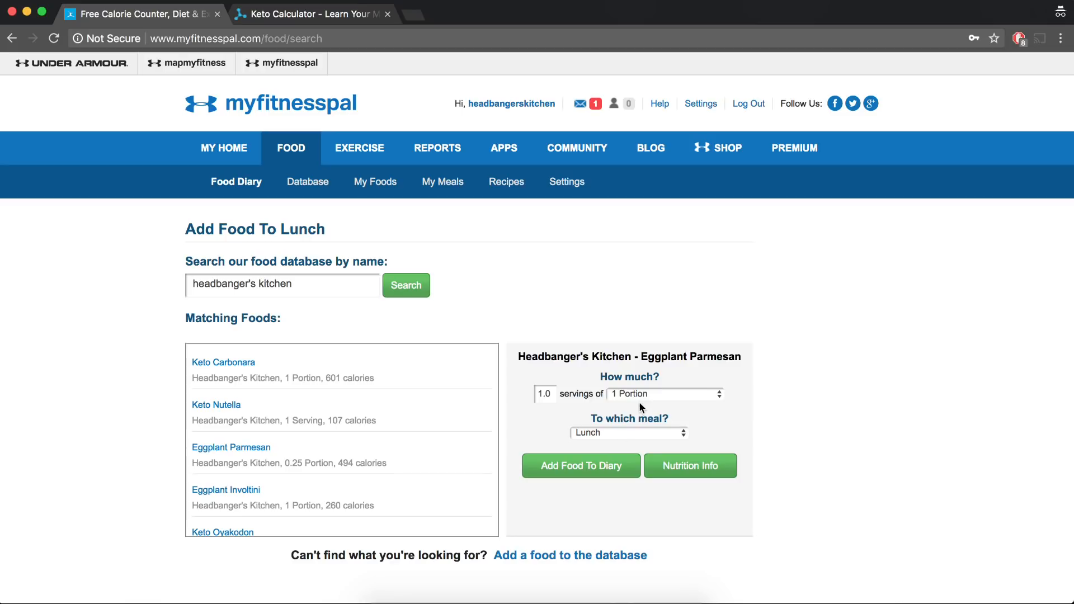
left_click(599, 475)
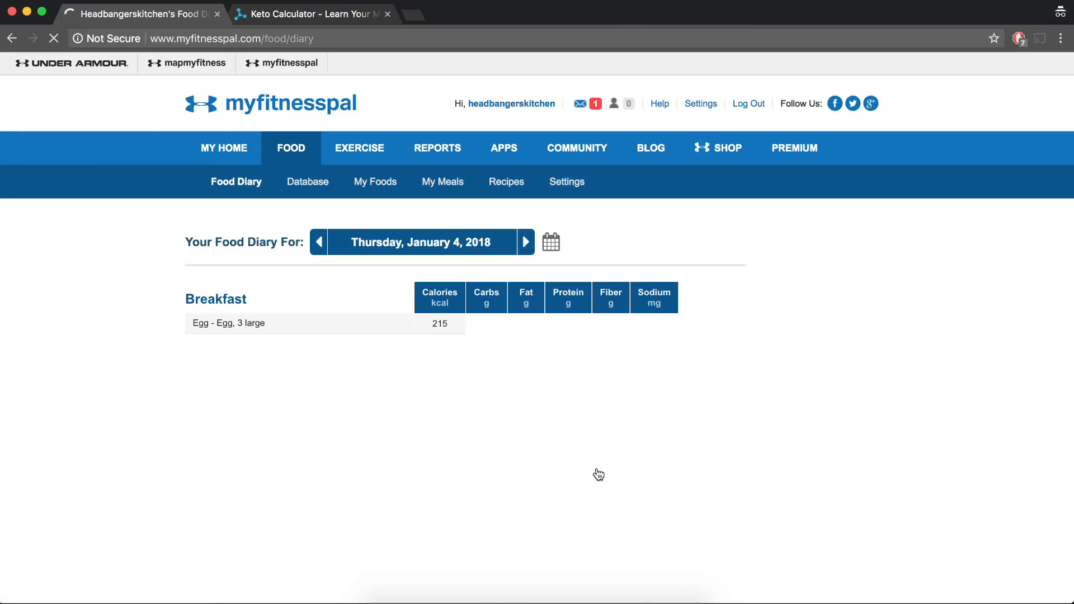
- Review the breakfast and lunch entries and compare the day's nutrient totals with the daily goals and remaining amounts
scroll(596, 473, "down", 3)
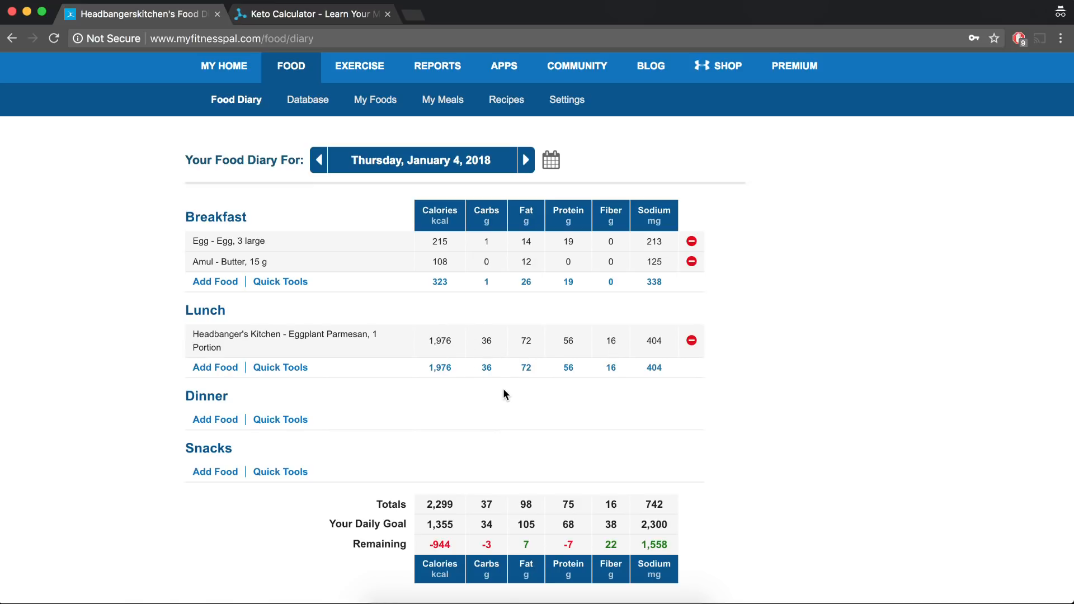
scroll(504, 451, "down", 2)
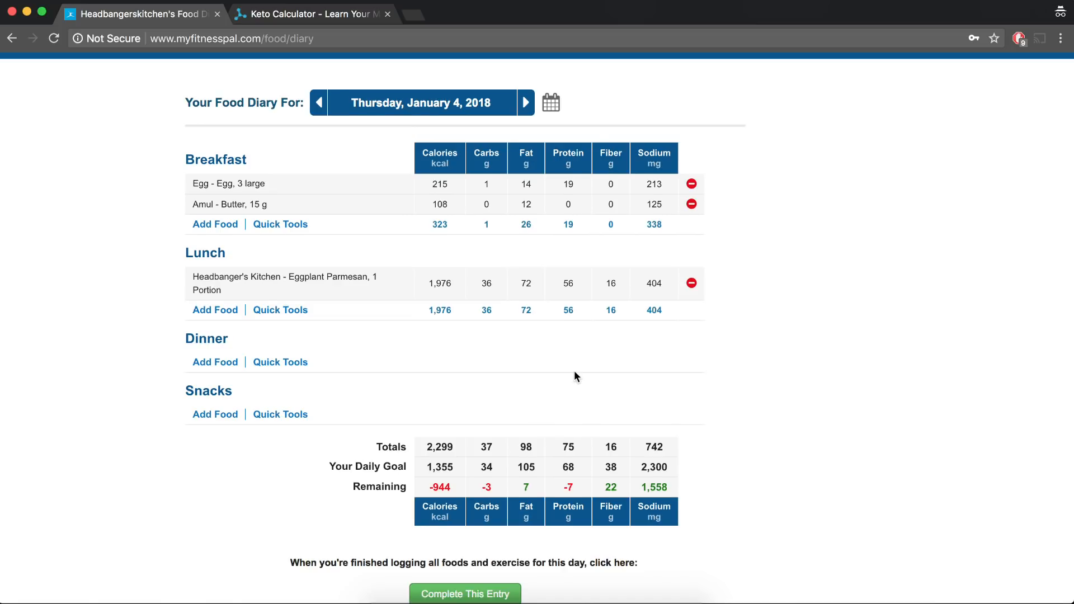
scroll(574, 372, "up", 4)
scroll(575, 371, "down", 3)
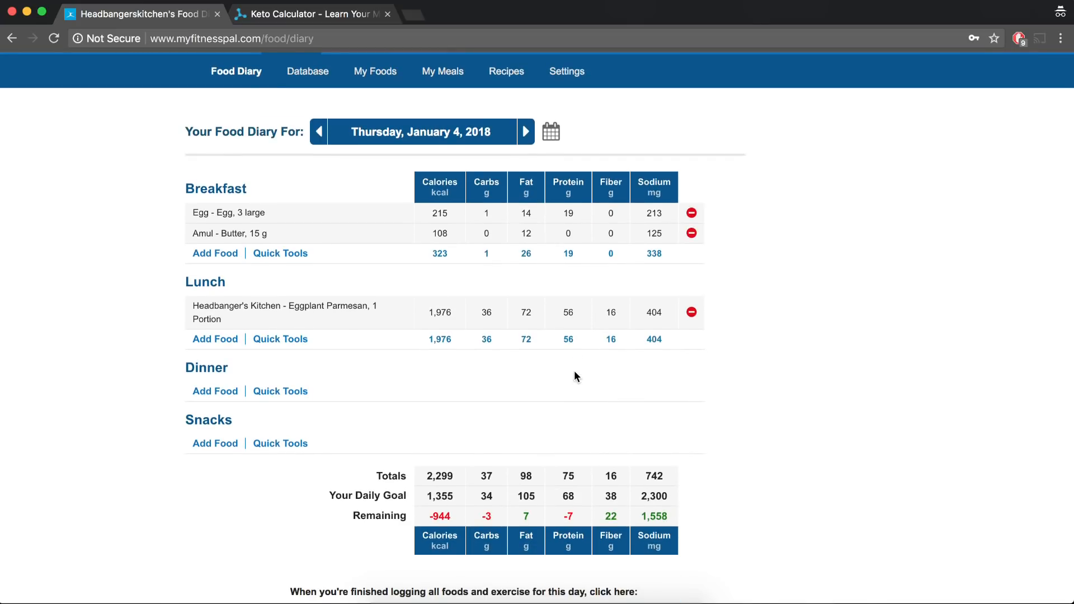
scroll(574, 372, "down", 2)
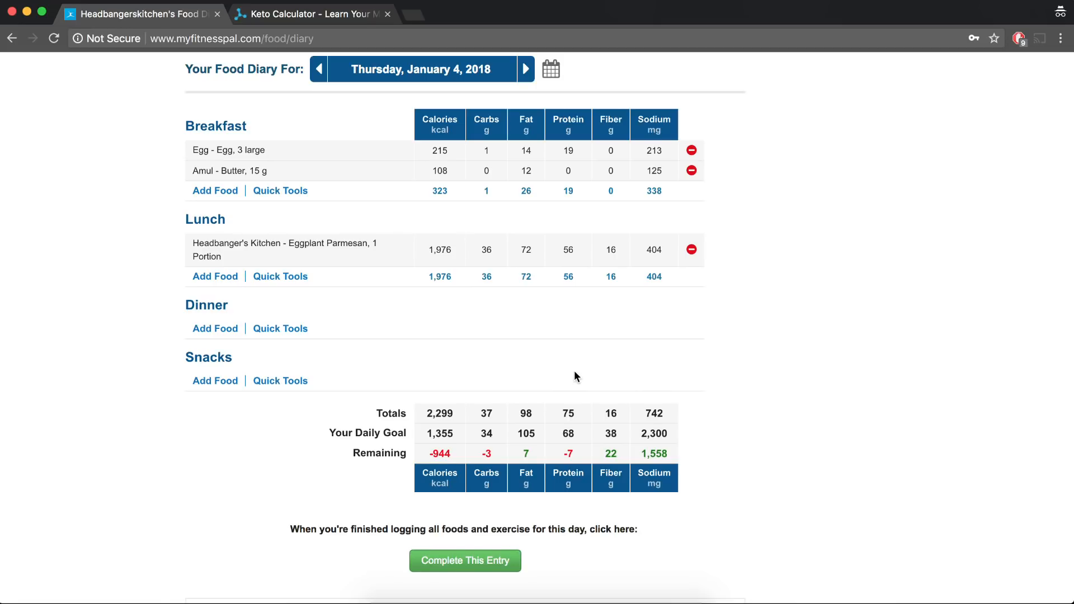
scroll(663, 373, "down", 1)
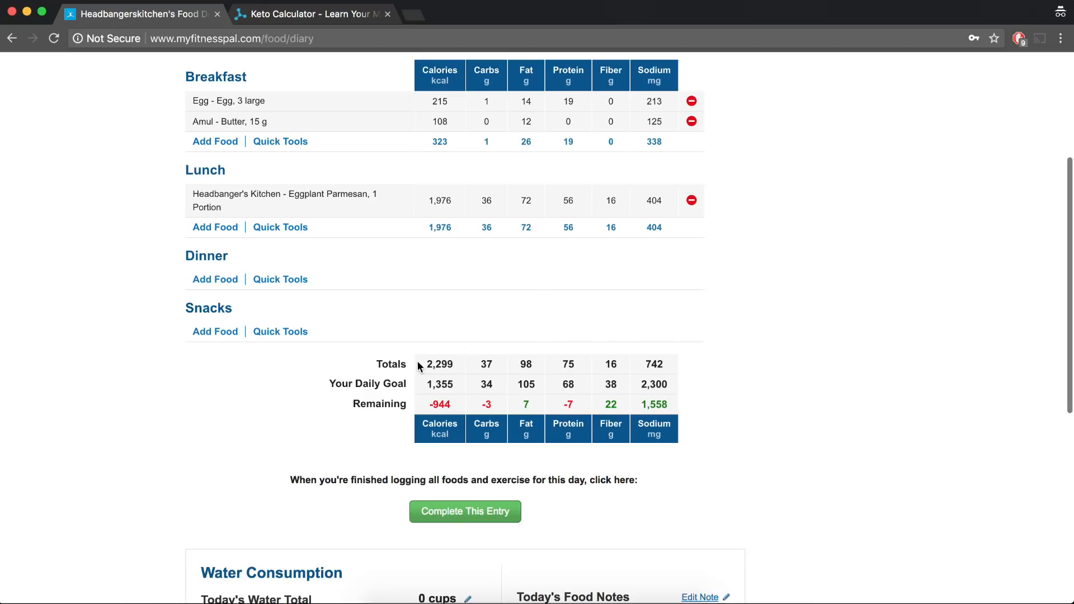
- Log the day's water consumption by adding a custom amount of 4 cups and quick-adding 1 cup four times
scroll(574, 417, "down", 3)
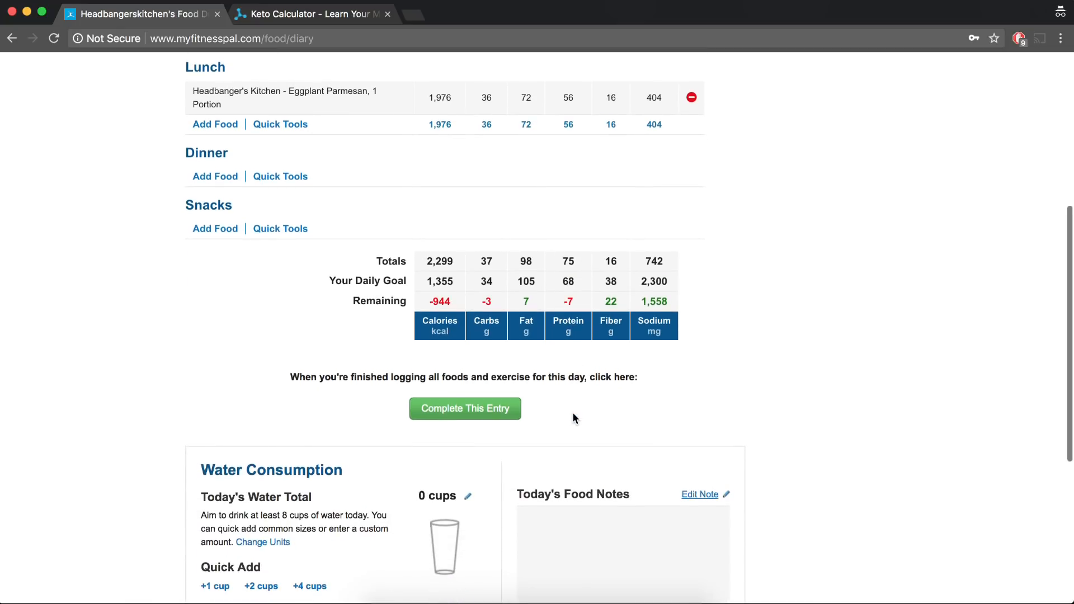
scroll(573, 417, "down", 3)
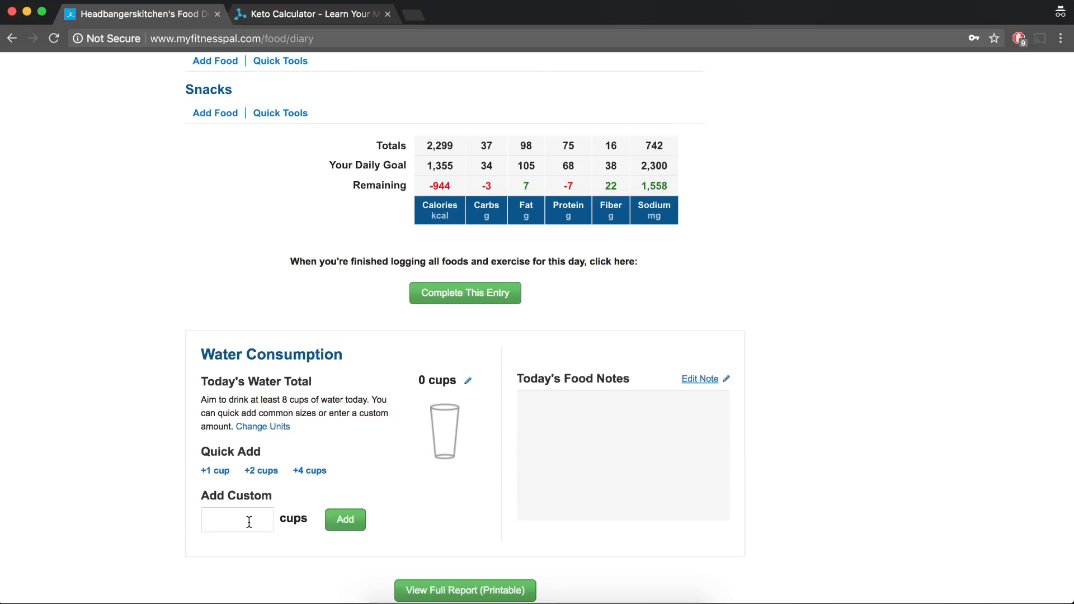
type("4")
left_click(348, 522)
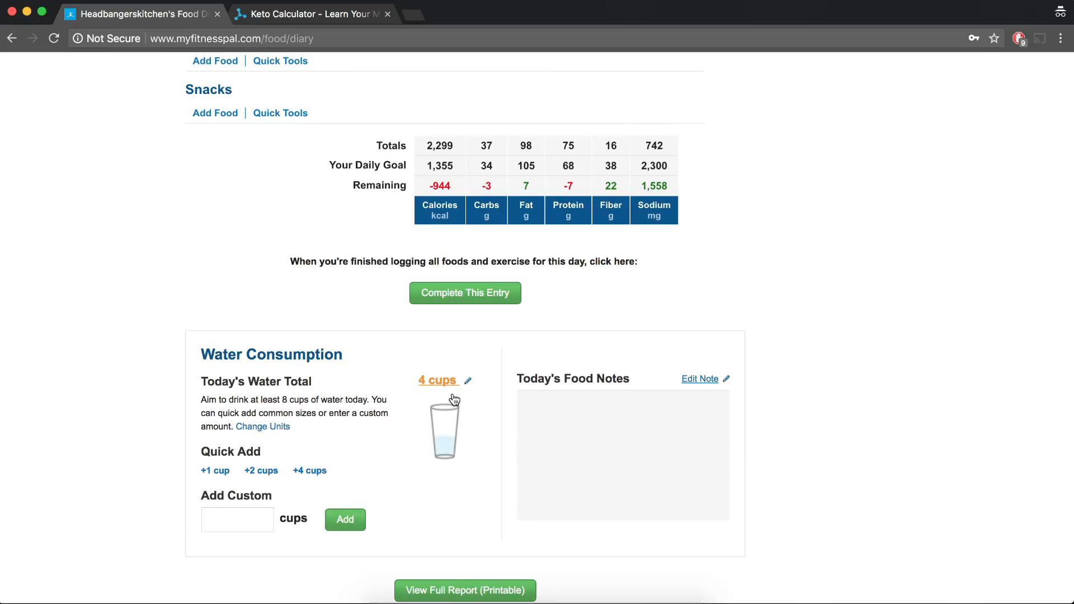
left_click(223, 472)
left_click(223, 471)
left_click(223, 471)
left_click(224, 471)
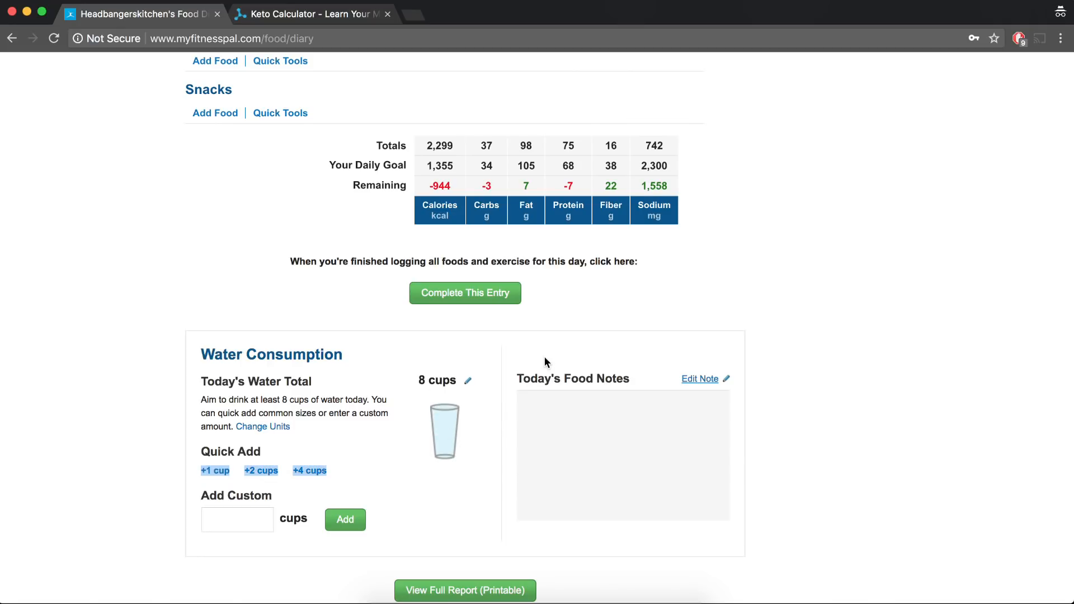
- Complete the food diary entry for the day to get the weight projection
scroll(545, 358, "up", 4)
scroll(545, 362, "down", 8)
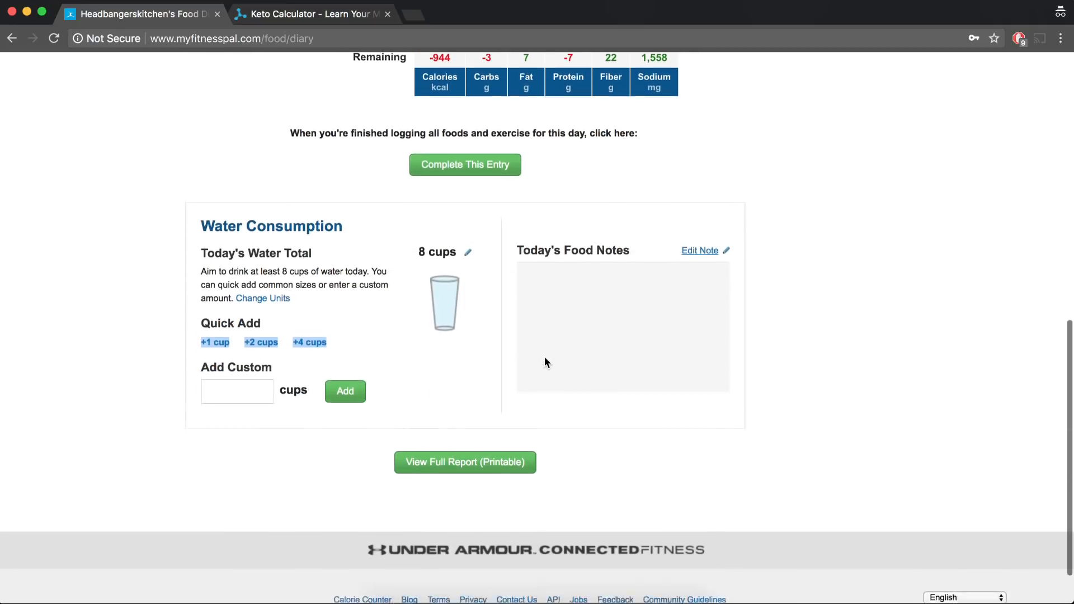
scroll(501, 253, "up", 2)
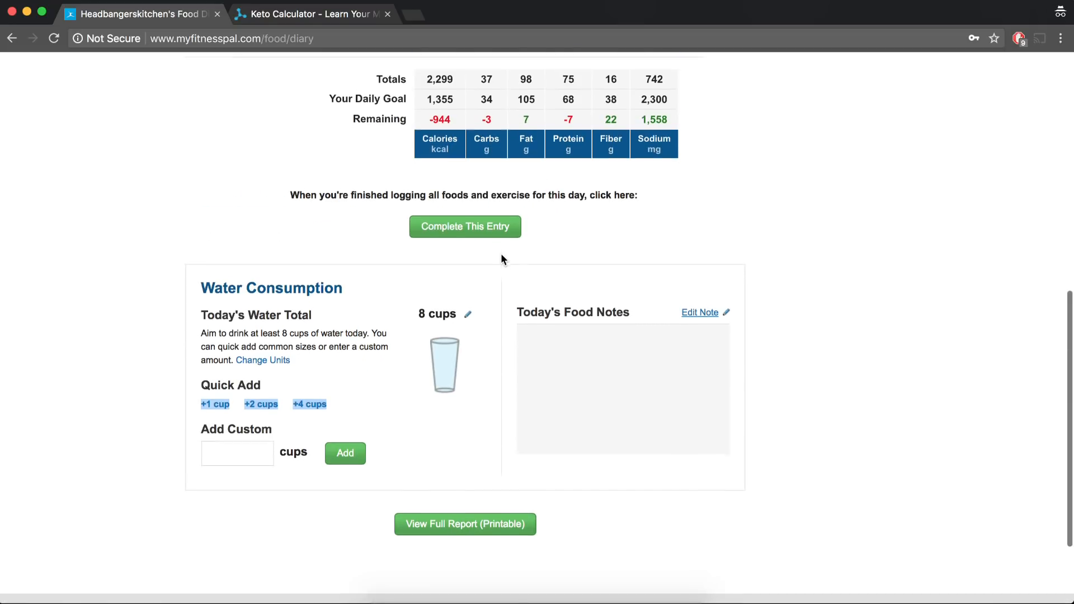
left_click(495, 222)
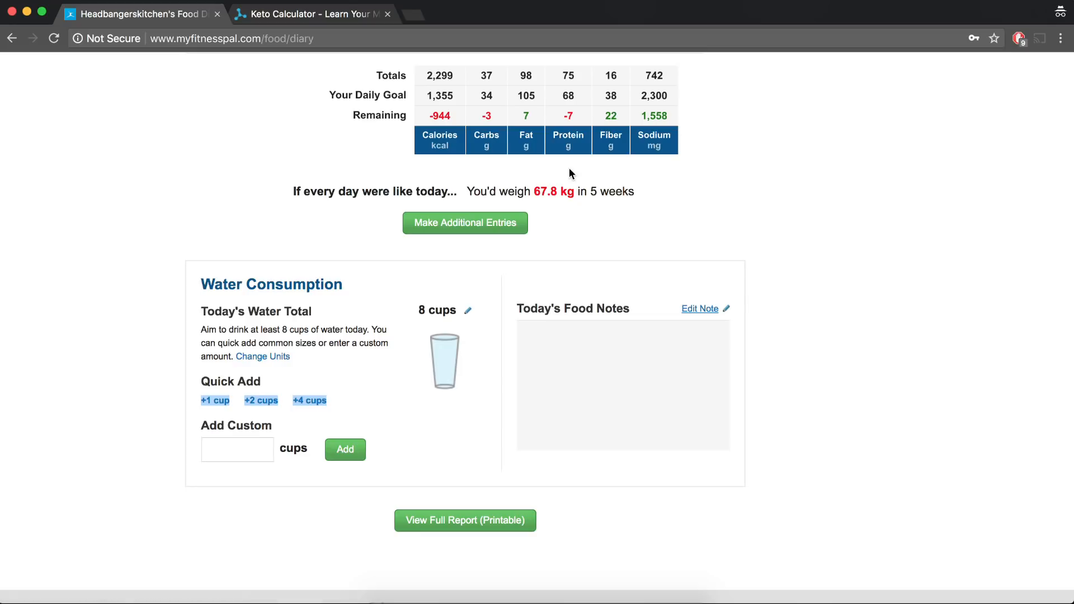
- Change the Eggplant Parmesan lunch entry to .5 servings of 1 Portion and save it
scroll(644, 235, "up", 4)
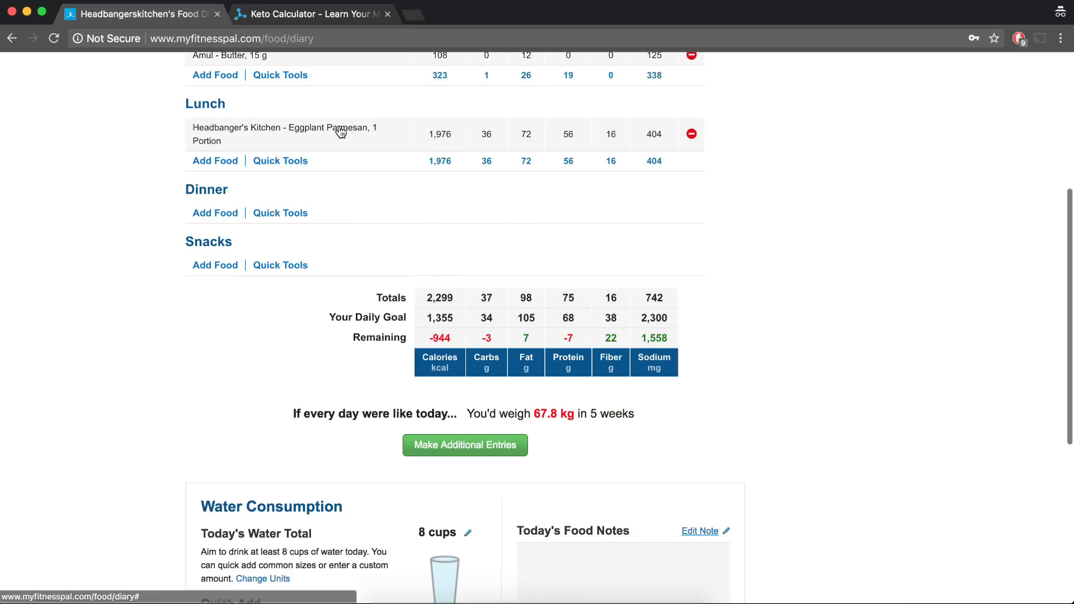
scroll(469, 240, "up", 3)
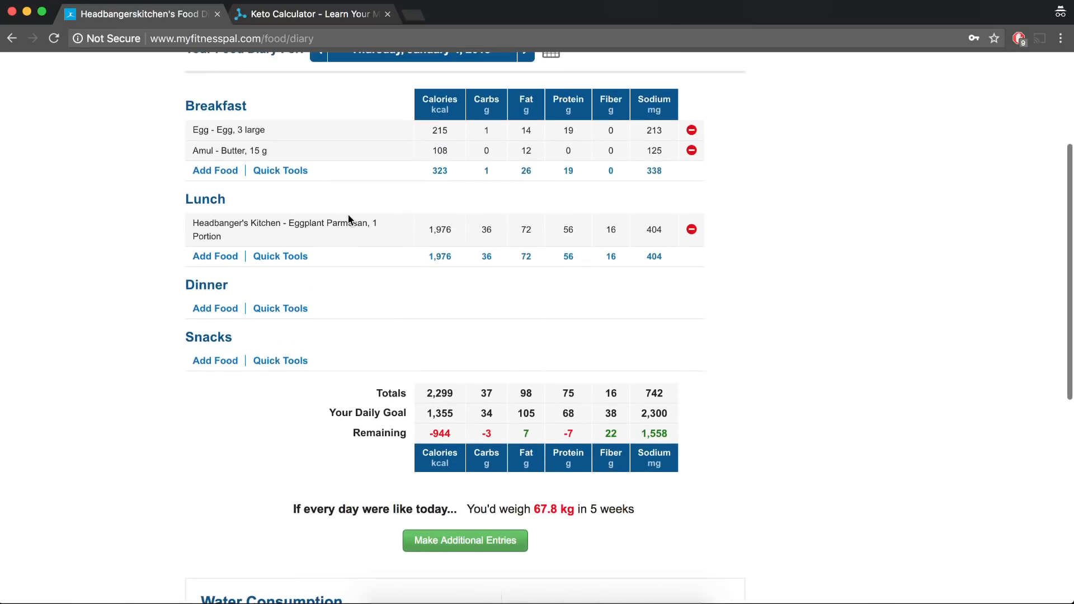
left_click(344, 227)
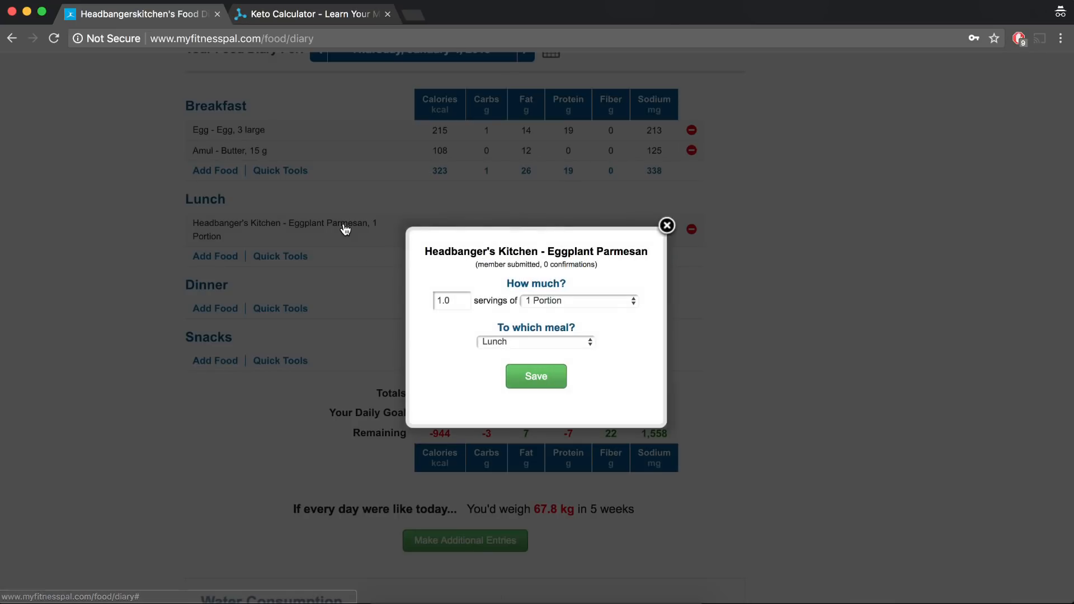
double_click(462, 307)
key("BackSpace")
type(".5")
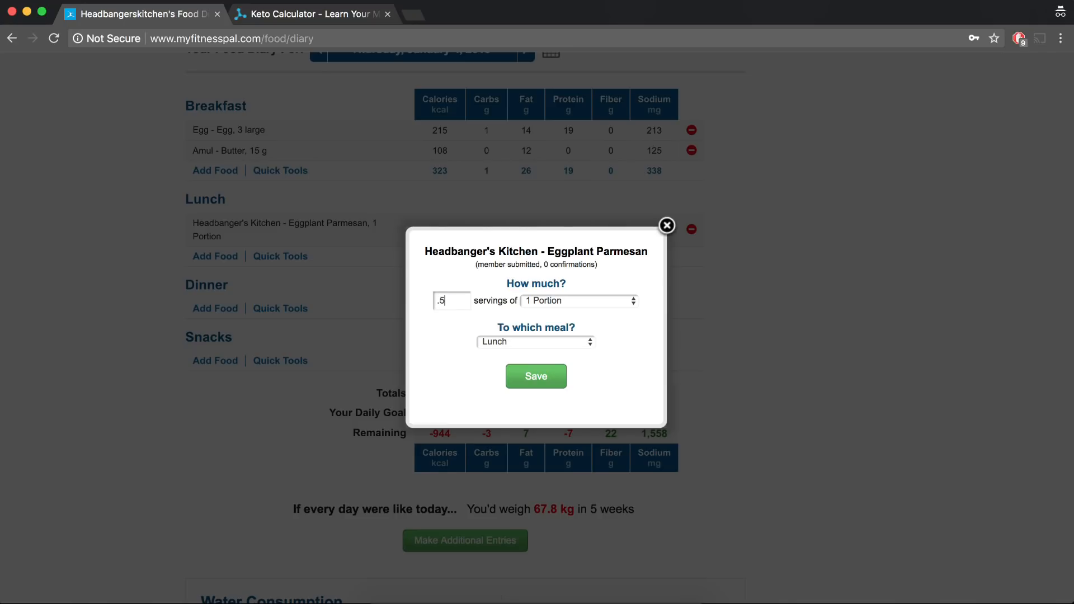
left_click(551, 384)
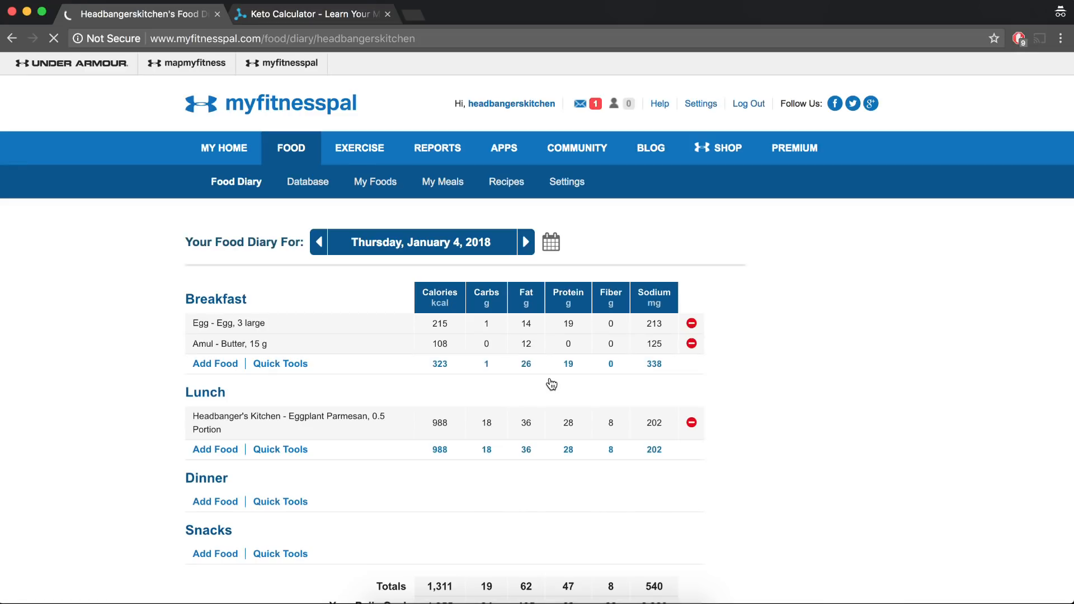
- Check the updated totals and weight projection, and remove the Eggplant Parmesan entry from lunch
scroll(551, 383, "down", 5)
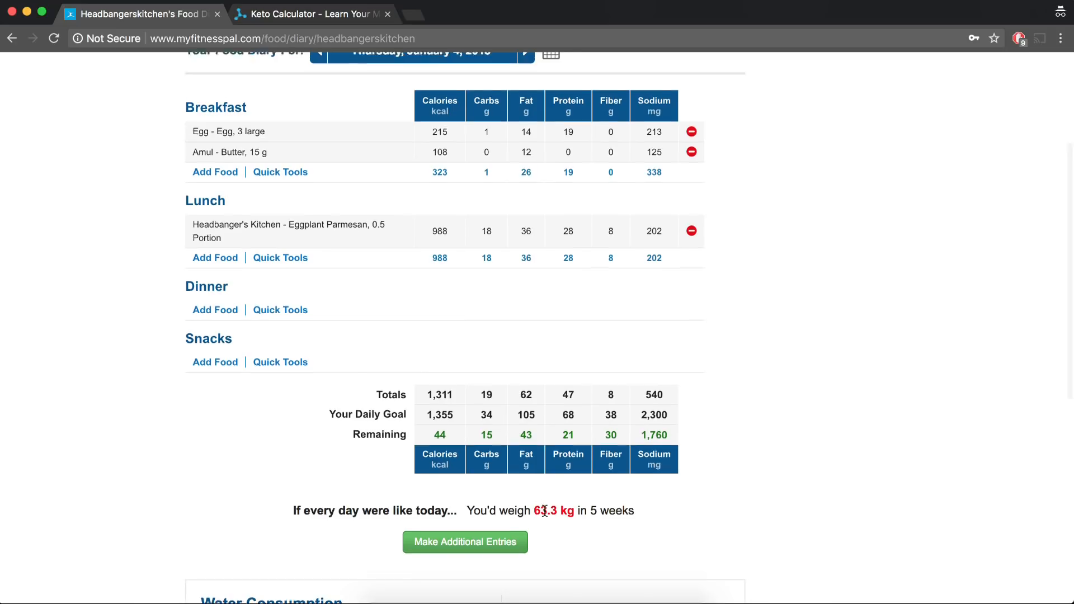
scroll(545, 511, "up", 3)
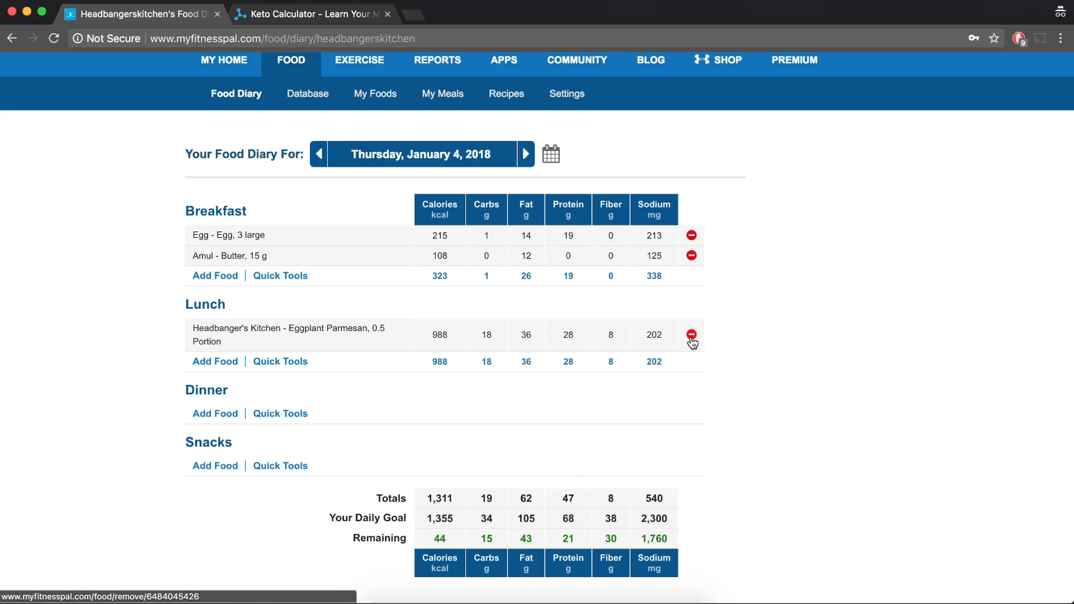
left_click(691, 336)
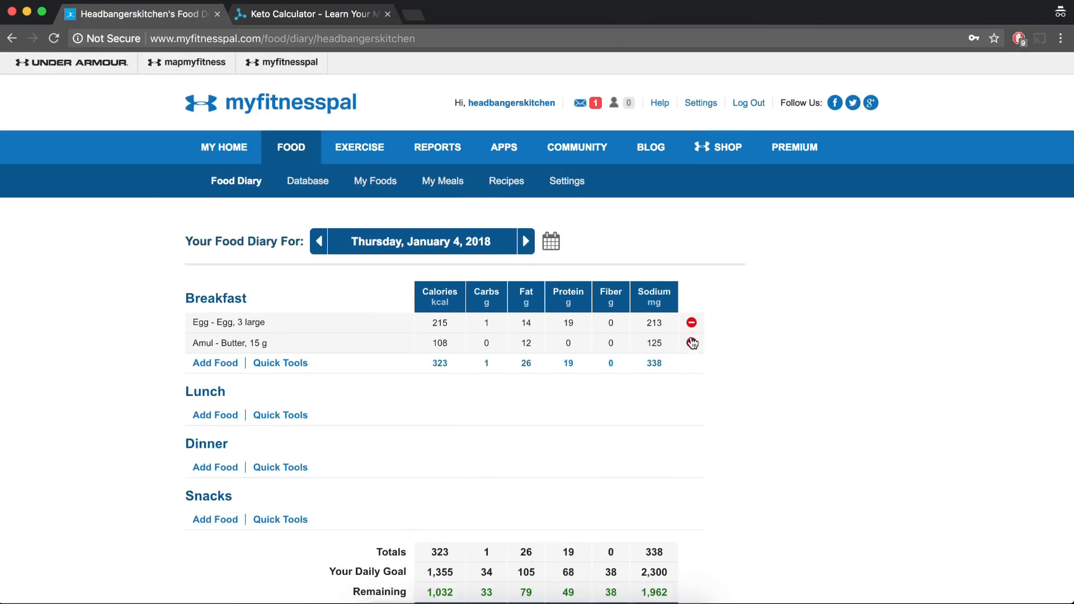
scroll(692, 342, "down", 3)
- Open the account's home page and look over the daily summary and news feed
scroll(692, 343, "up", 6)
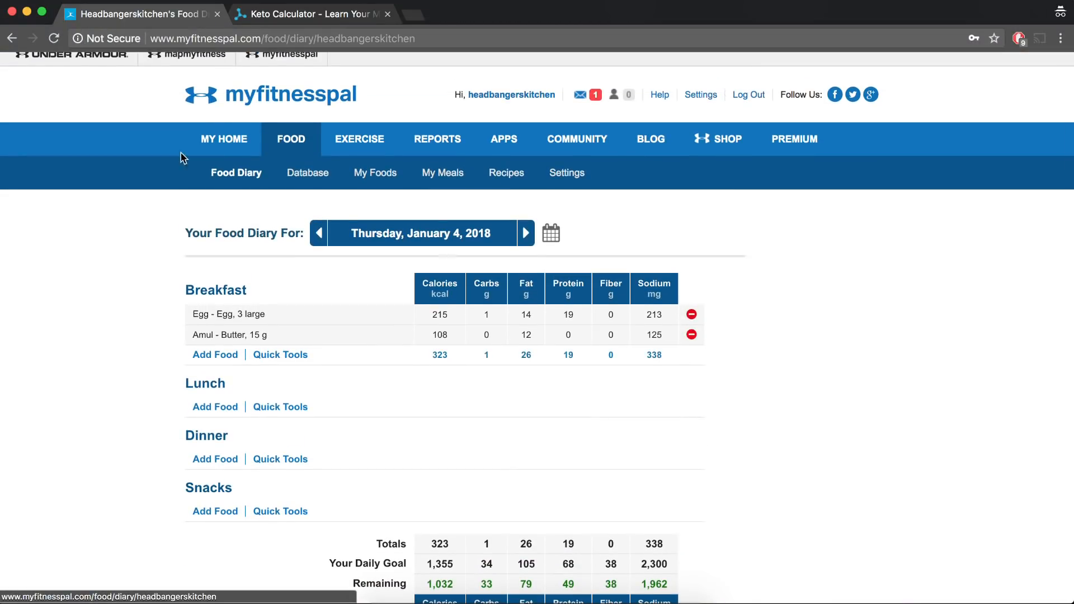
left_click(240, 149)
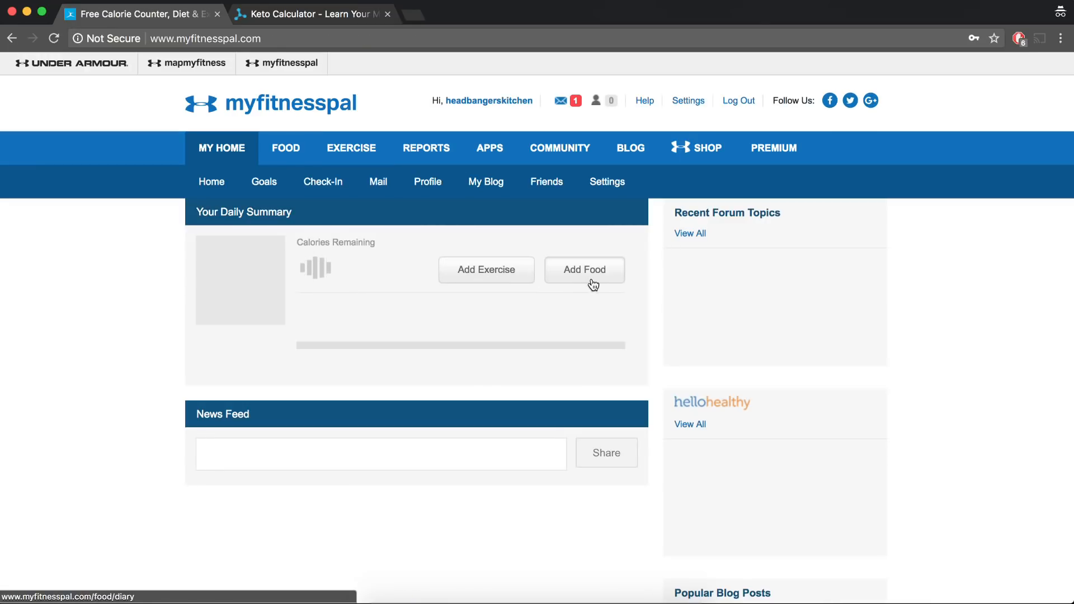
scroll(347, 291, "down", 2)
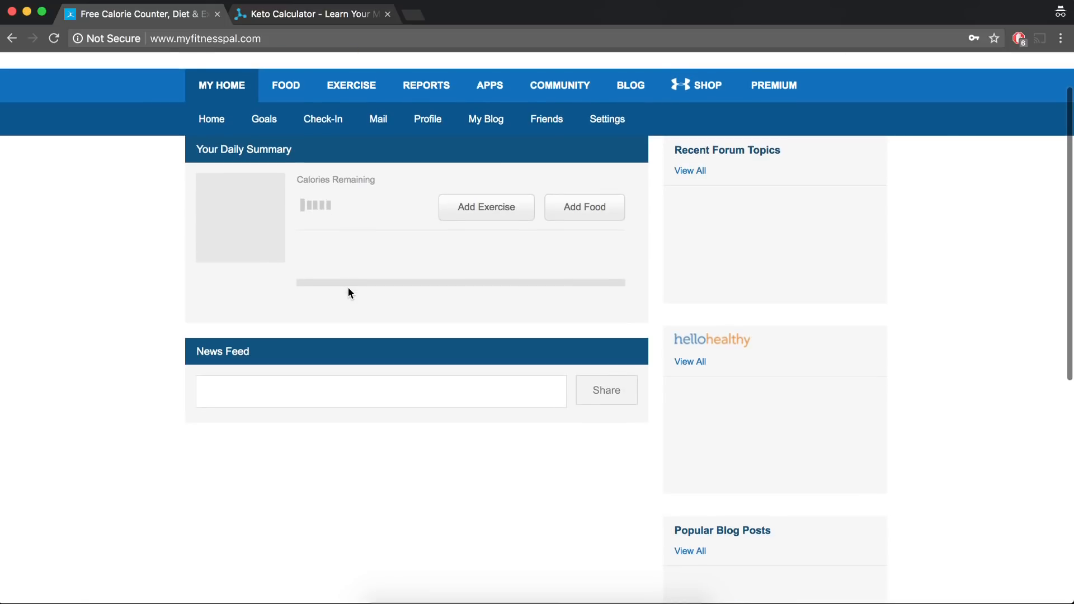